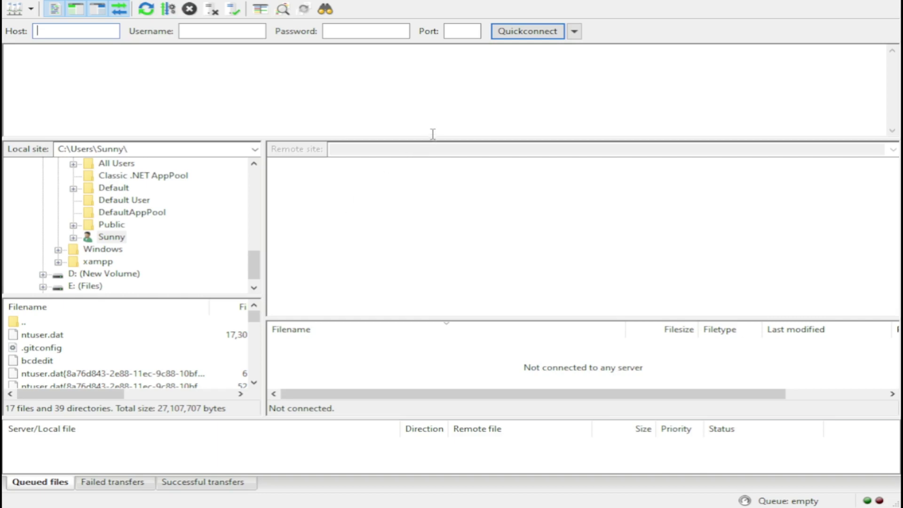
{"action": "left_click_drag", "start_coordinate": [429, 137], "coordinate": [440, 115]}
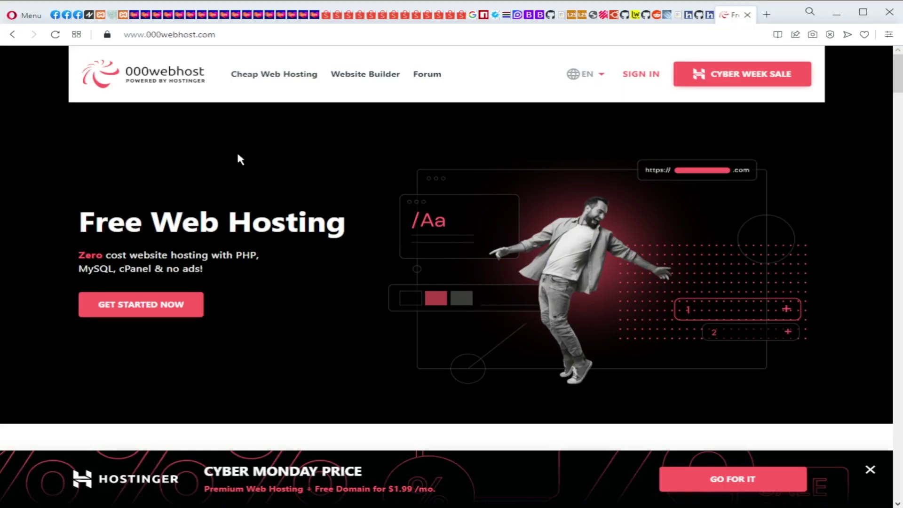
Log in to 000webhost through Google sign-in, choosing the first listed account
{"action": "left_click", "coordinate": [639, 79]}
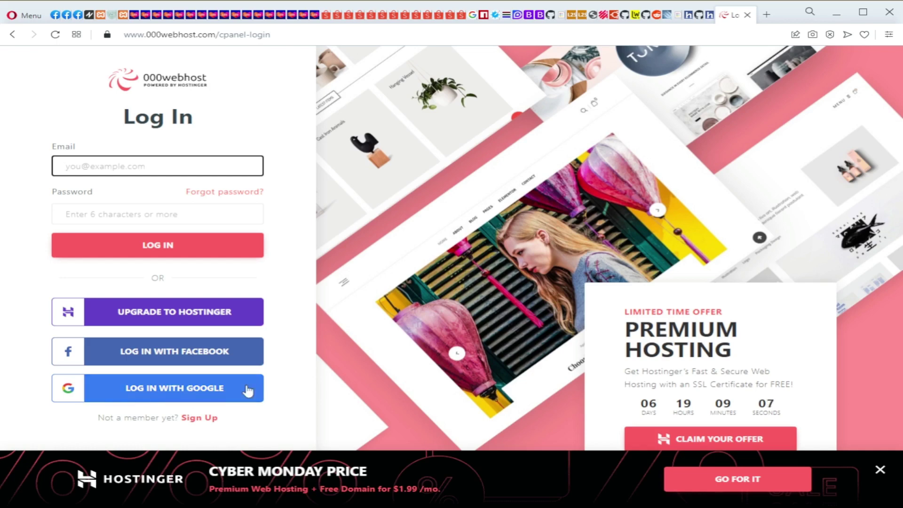
{"action": "left_click", "coordinate": [170, 388]}
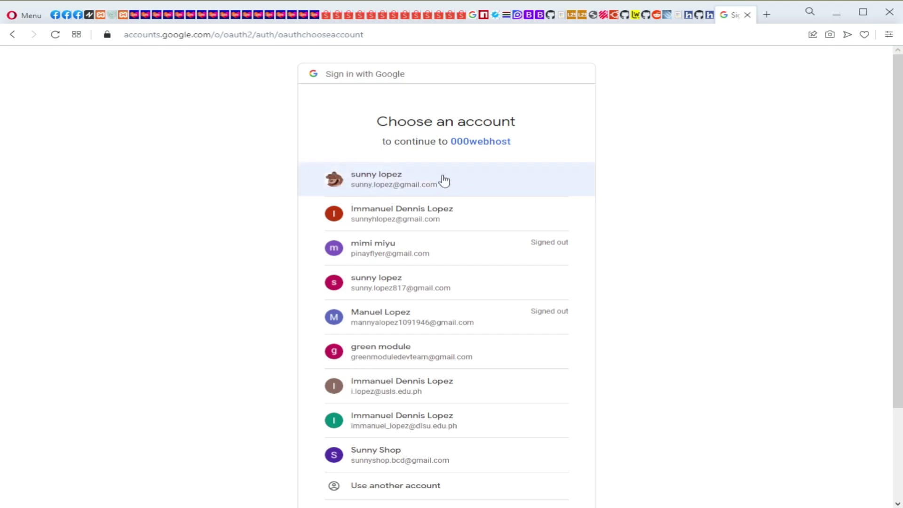
{"action": "left_click", "coordinate": [428, 181]}
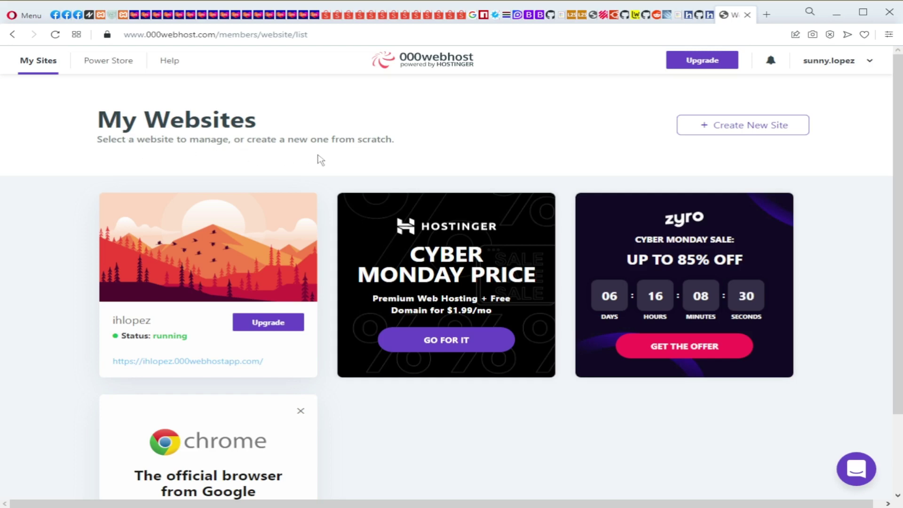
Open the existing website's details and examine its statistics, file upload (FTP) settings and quick links
{"action": "mouse_move", "coordinate": [168, 256]}
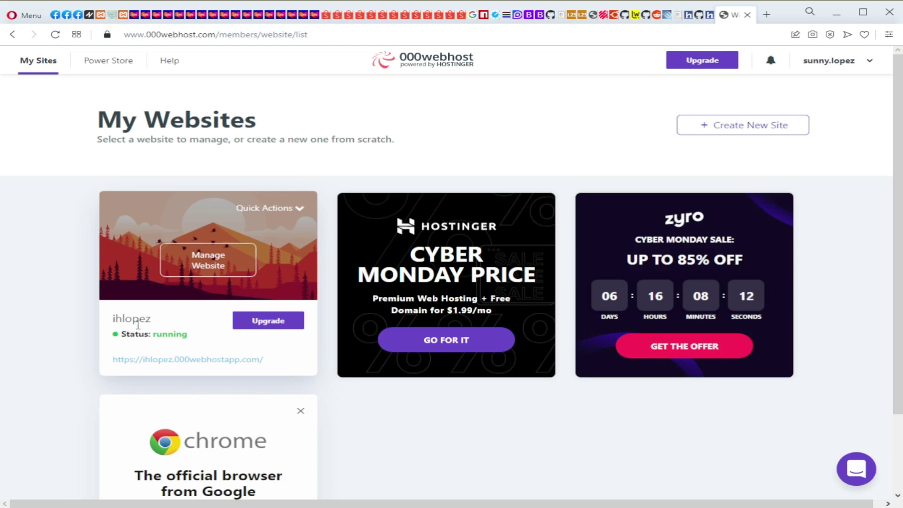
{"action": "left_click", "coordinate": [300, 212]}
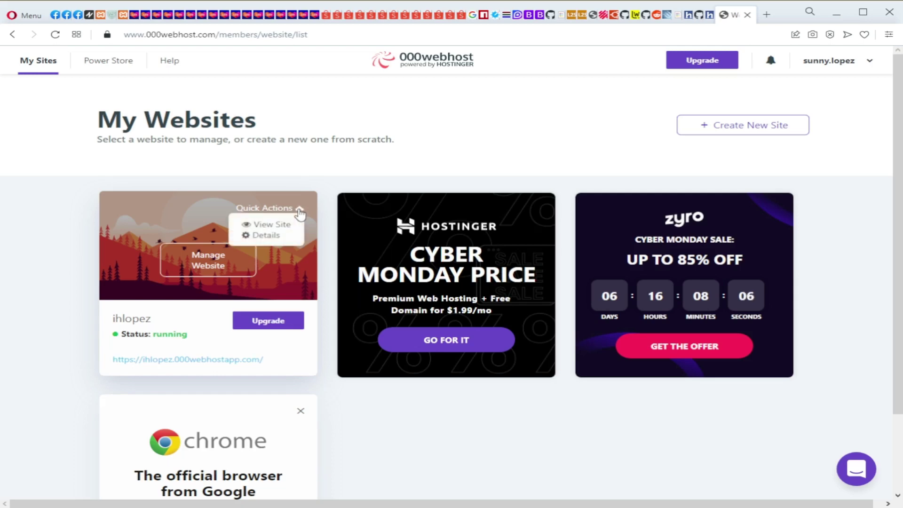
{"action": "left_click", "coordinate": [273, 238]}
{"action": "left_click", "coordinate": [300, 208]}
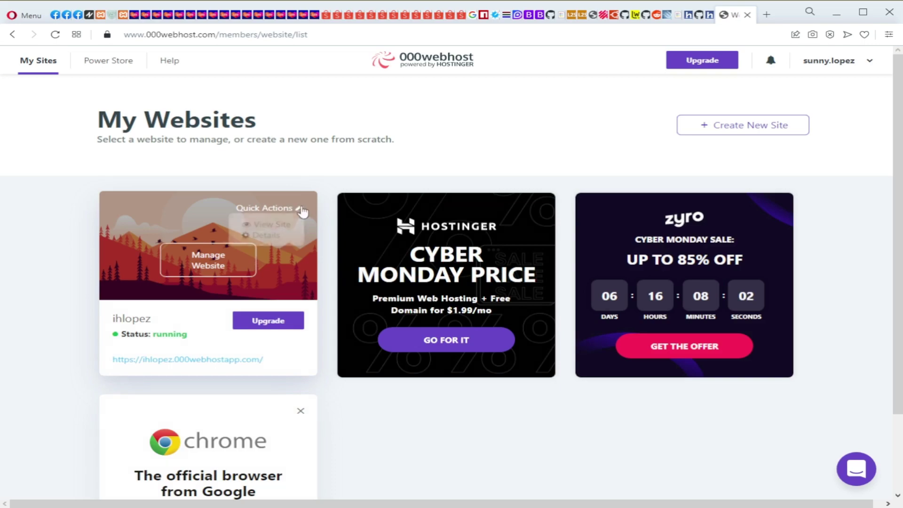
{"action": "left_click", "coordinate": [266, 235]}
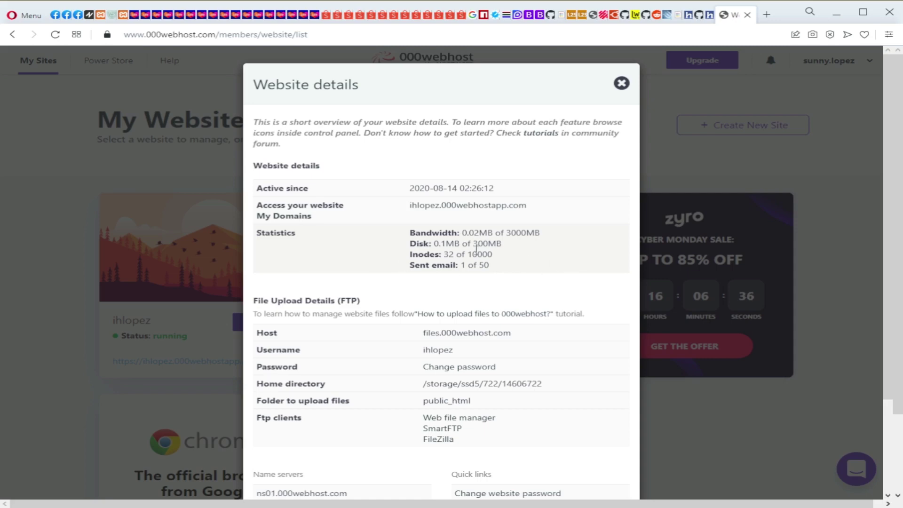
{"action": "scroll", "coordinate": [352, 323], "scroll_direction": "down", "scroll_amount": 1}
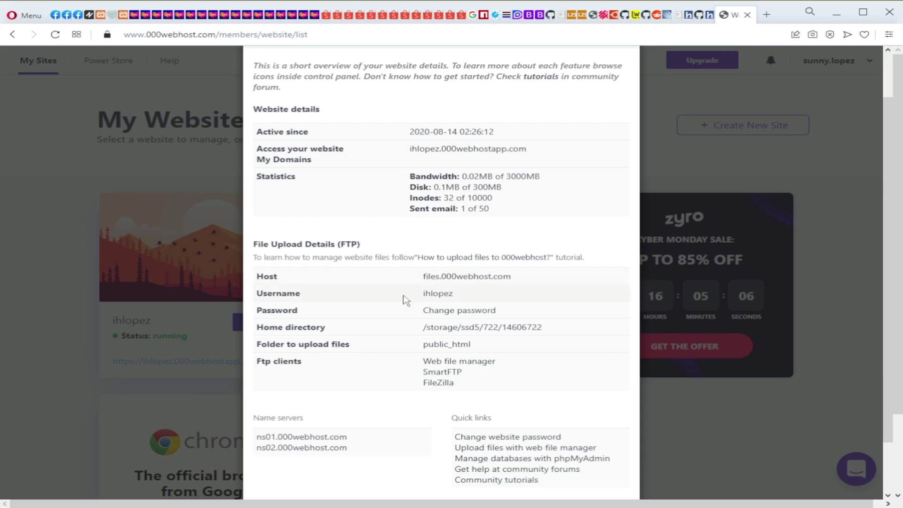
{"action": "scroll", "coordinate": [365, 345], "scroll_direction": "down", "scroll_amount": 2}
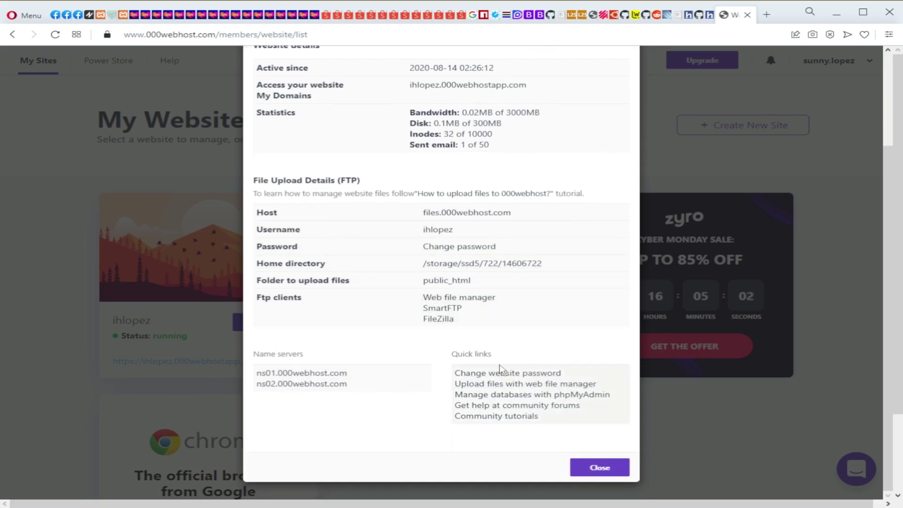
{"action": "scroll", "coordinate": [429, 358], "scroll_direction": "up", "scroll_amount": 1}
{"action": "scroll", "coordinate": [374, 320], "scroll_direction": "down", "scroll_amount": 1}
Open the site's web file manager and go into the public_html folder
{"action": "left_click", "coordinate": [465, 303]}
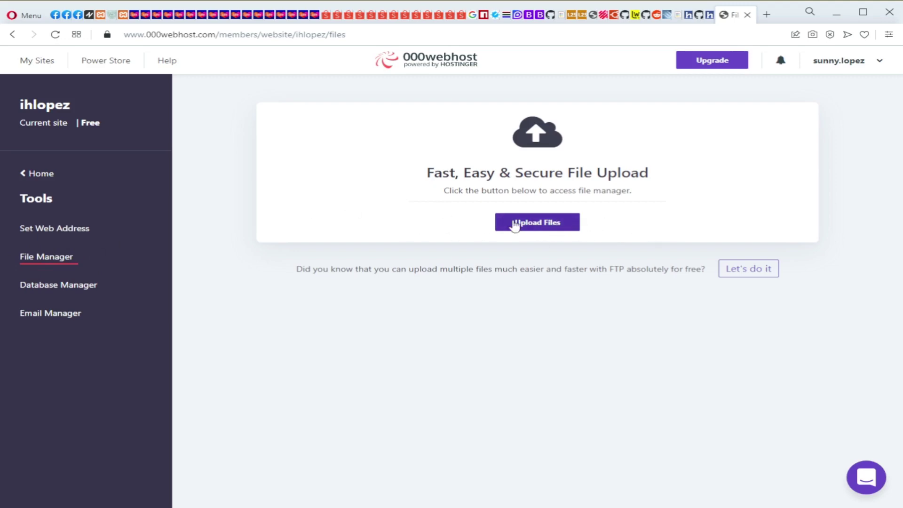
{"action": "left_click", "coordinate": [555, 225]}
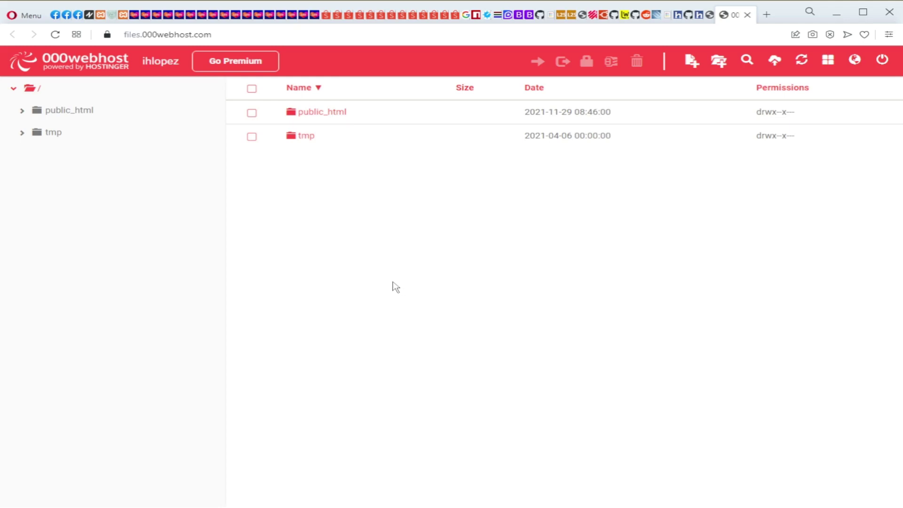
{"action": "left_click", "coordinate": [321, 116]}
{"action": "double_click", "coordinate": [321, 116]}
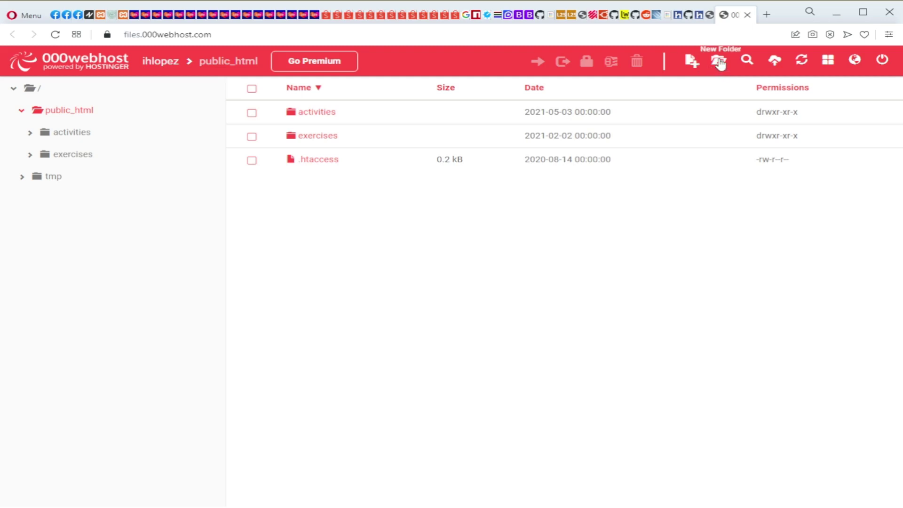
Create a new file named index.php in the public_html folder
{"action": "left_click", "coordinate": [691, 62]}
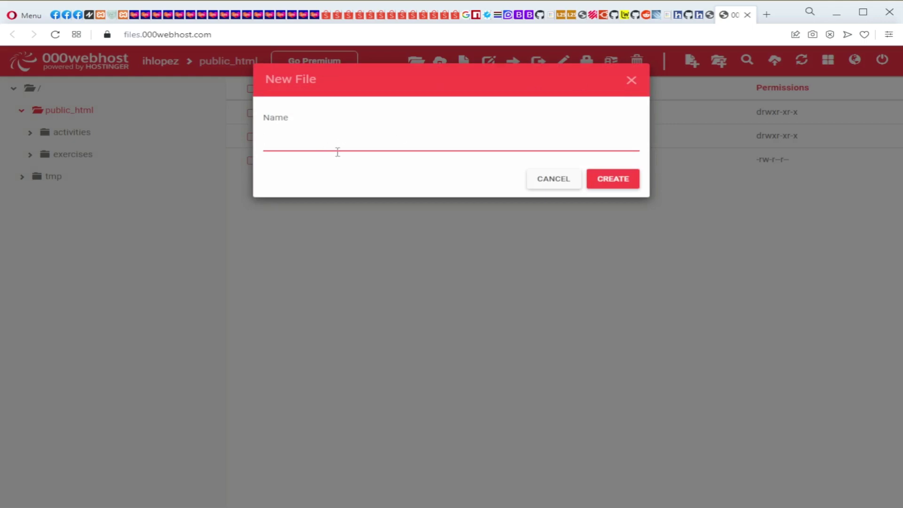
{"action": "type", "text": "index.php"}
{"action": "left_click", "coordinate": [594, 177]}
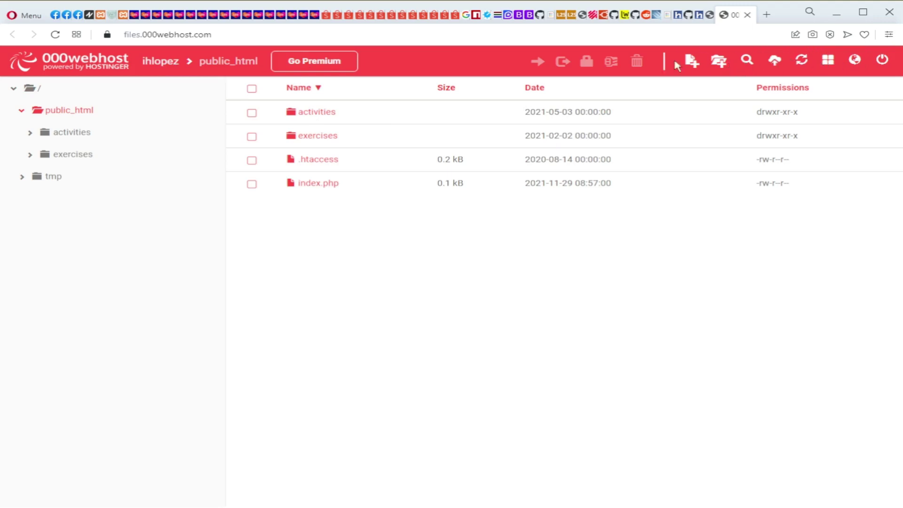
Open the hosted website's address in a new browser tab to check the index page
{"action": "left_click", "coordinate": [767, 14]}
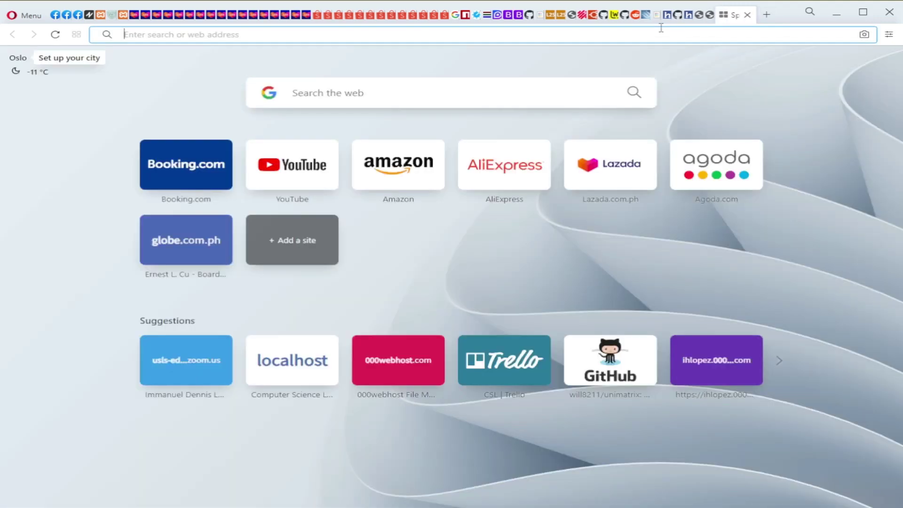
{"action": "type", "text": "ih"}
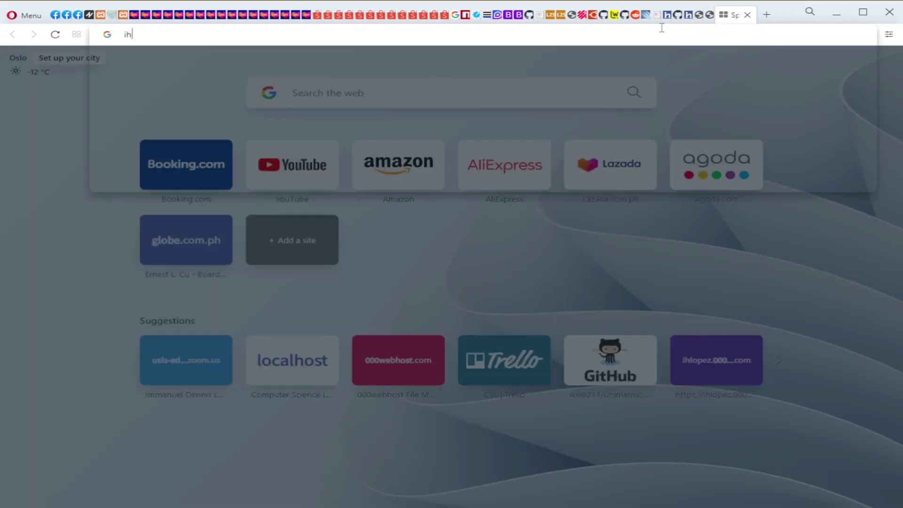
{"action": "key", "text": "Down"}
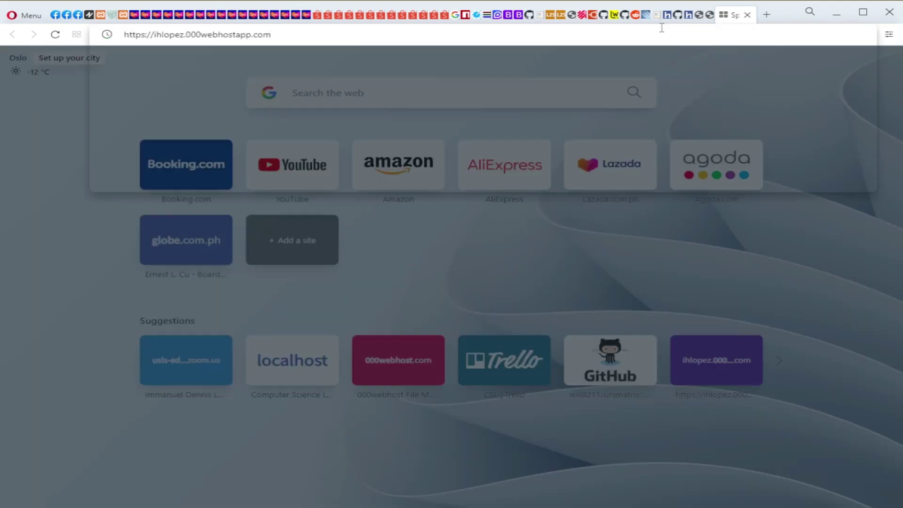
{"action": "key", "text": "Return"}
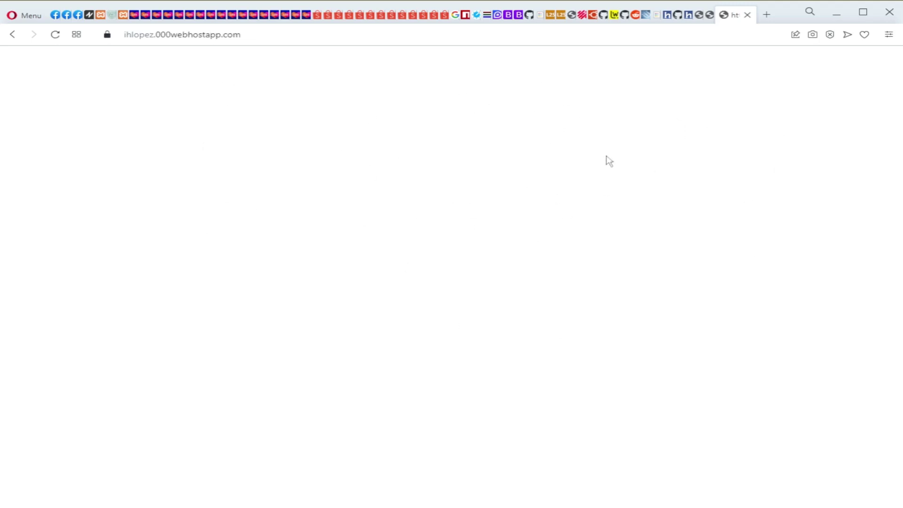
Edit index.php in the file manager to contain <?php phpinfo(); ?> and save it
{"action": "left_click", "coordinate": [711, 17]}
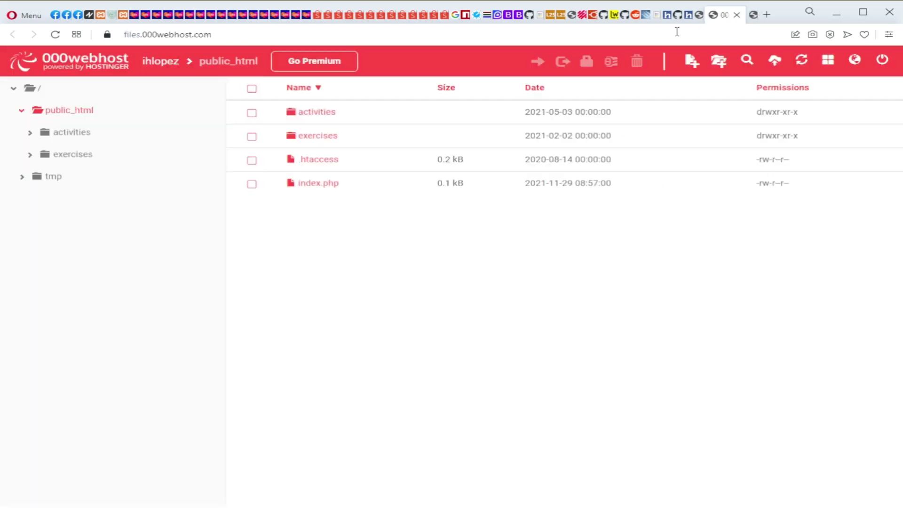
{"action": "left_click", "coordinate": [313, 189]}
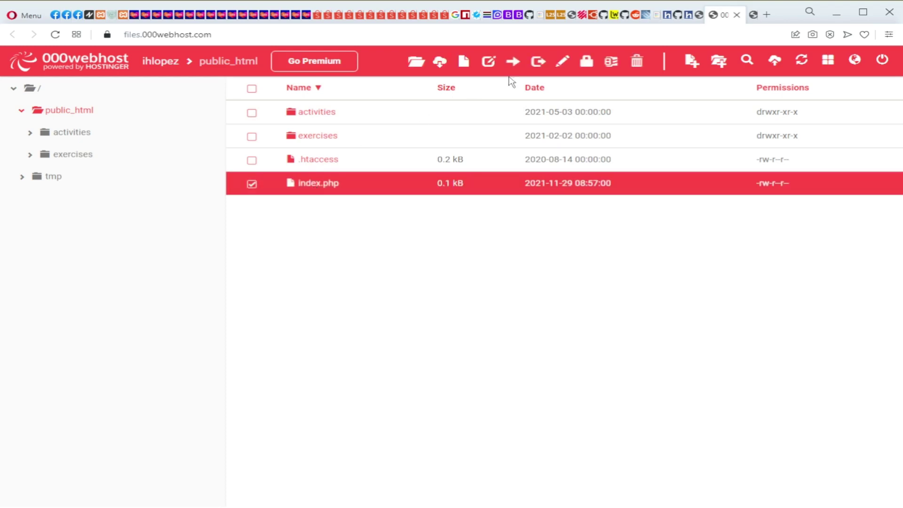
{"action": "left_click", "coordinate": [564, 62]}
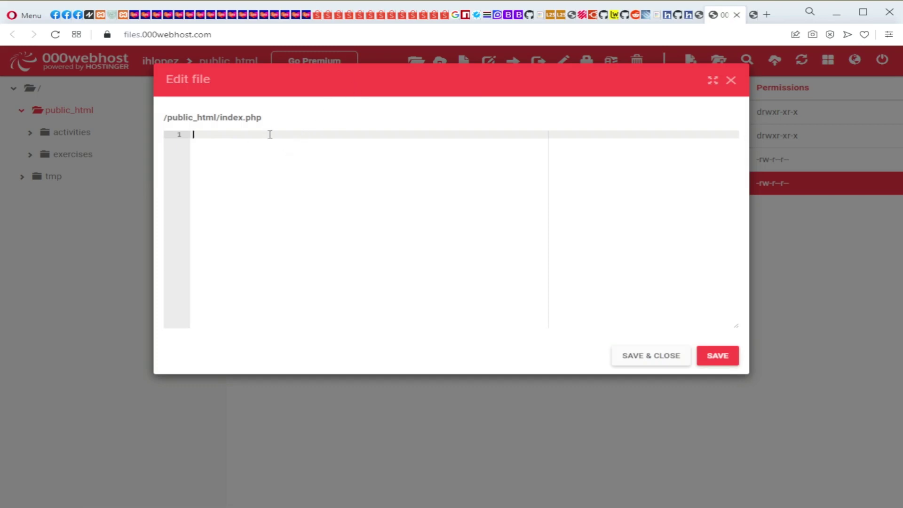
{"action": "type", "text": "<?php phpinfo(); ?>"}
{"action": "left_click", "coordinate": [727, 357]}
{"action": "left_click", "coordinate": [718, 356]}
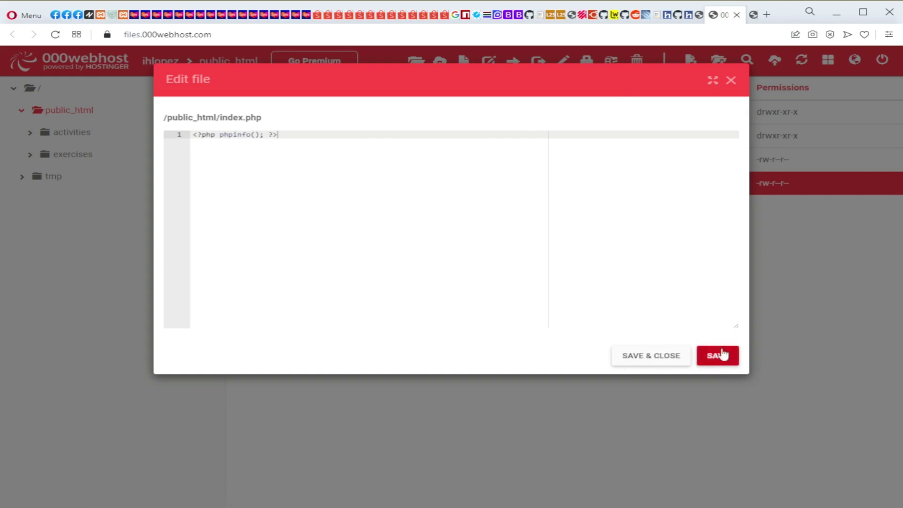
Reload the hosted website and examine the PHP version and configuration details on its page
{"action": "left_click", "coordinate": [753, 20]}
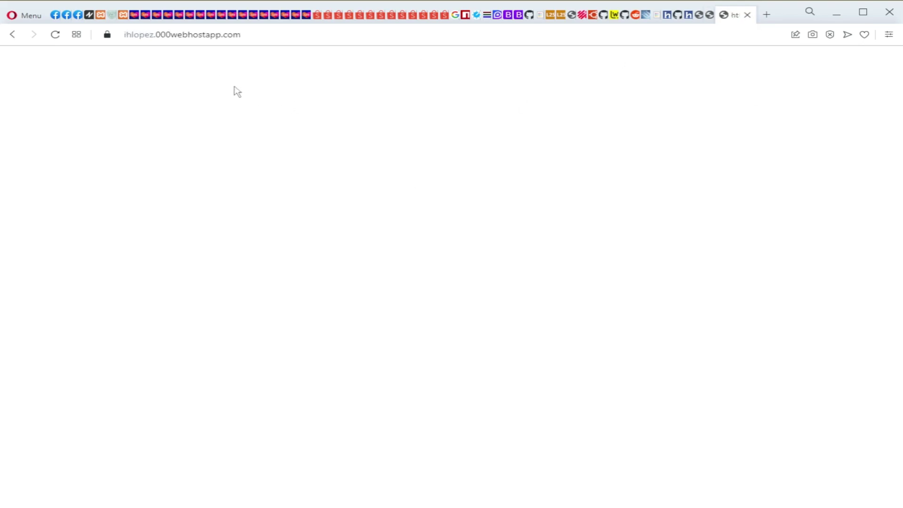
{"action": "left_click", "coordinate": [55, 34]}
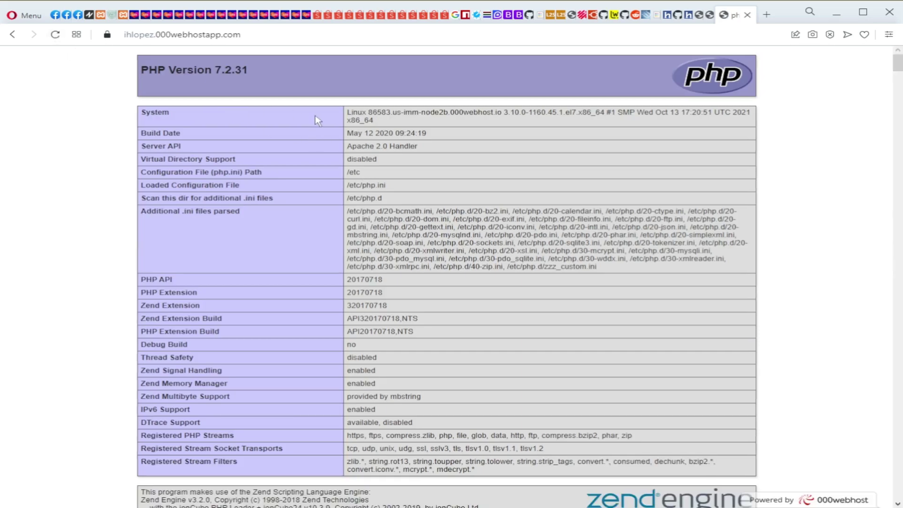
{"action": "scroll", "coordinate": [320, 118], "scroll_direction": "down", "scroll_amount": 5}
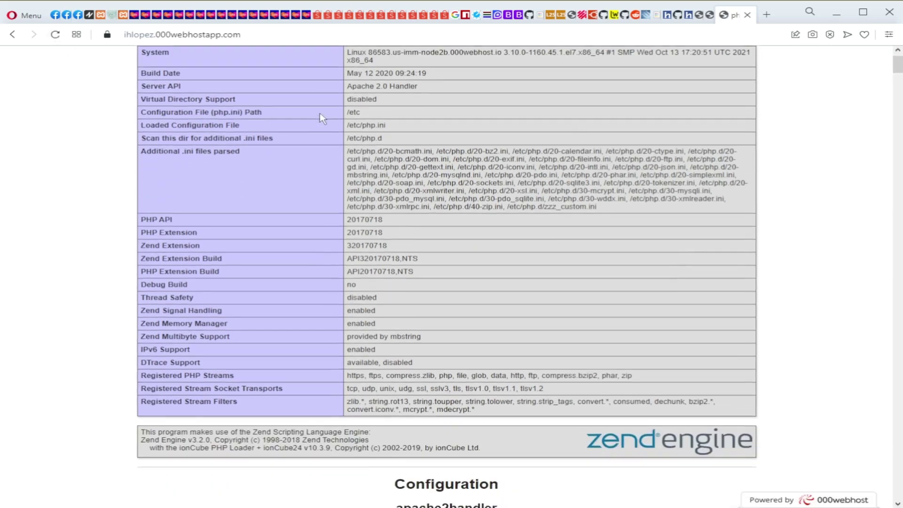
{"action": "scroll", "coordinate": [322, 118], "scroll_direction": "up", "scroll_amount": 5}
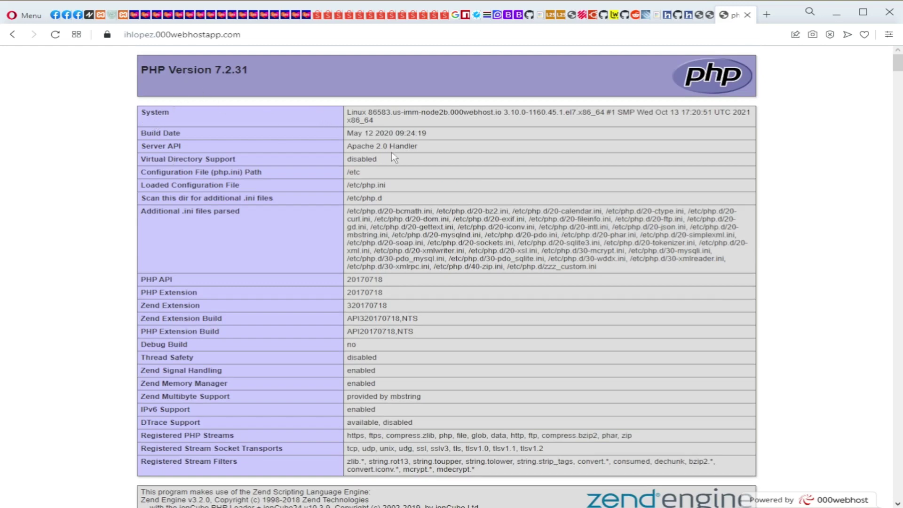
{"action": "scroll", "coordinate": [399, 156], "scroll_direction": "down", "scroll_amount": 5}
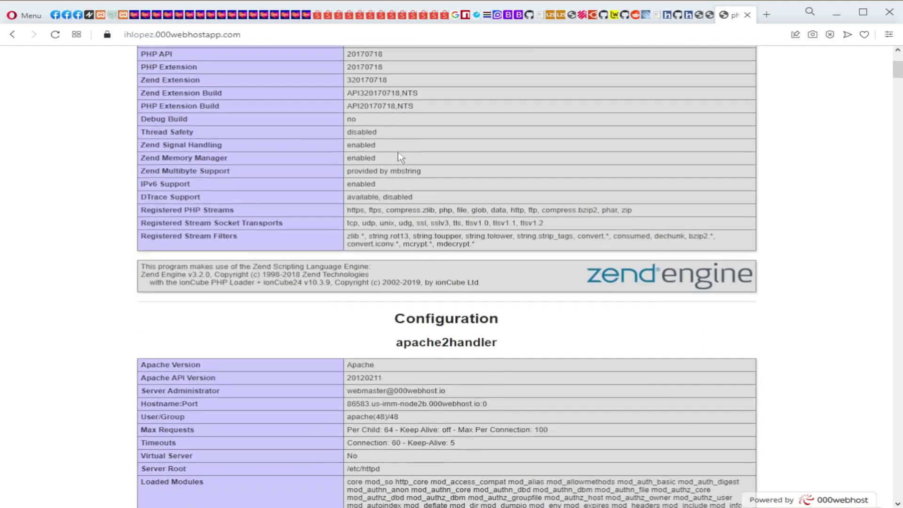
{"action": "scroll", "coordinate": [399, 157], "scroll_direction": "up", "scroll_amount": 5}
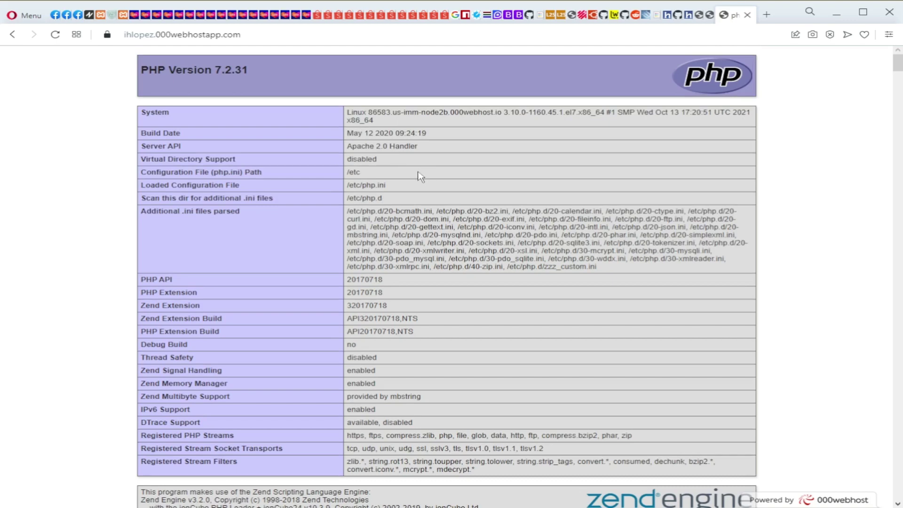
{"action": "scroll", "coordinate": [420, 170], "scroll_direction": "down", "scroll_amount": 5}
{"action": "scroll", "coordinate": [420, 166], "scroll_direction": "up", "scroll_amount": 5}
Return to the file manager, close the index.php editor and deselect the file
{"action": "left_click", "coordinate": [711, 19]}
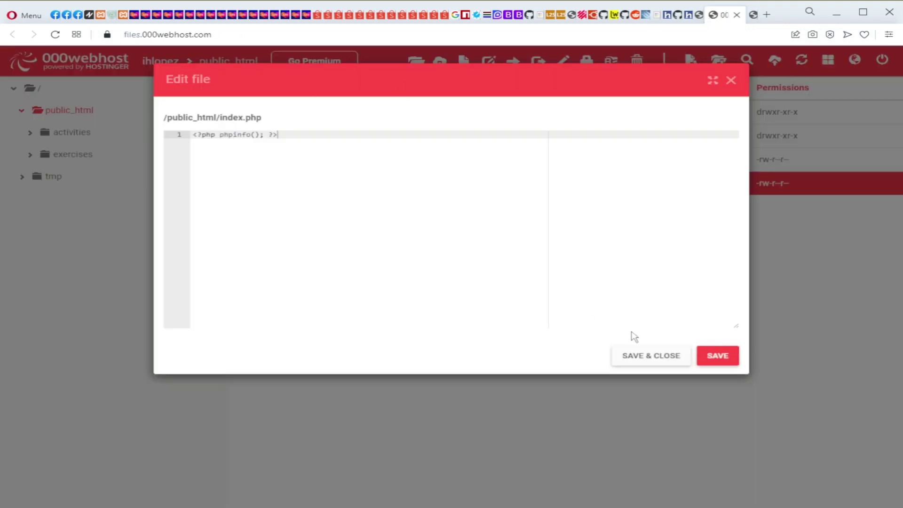
{"action": "left_click", "coordinate": [731, 81]}
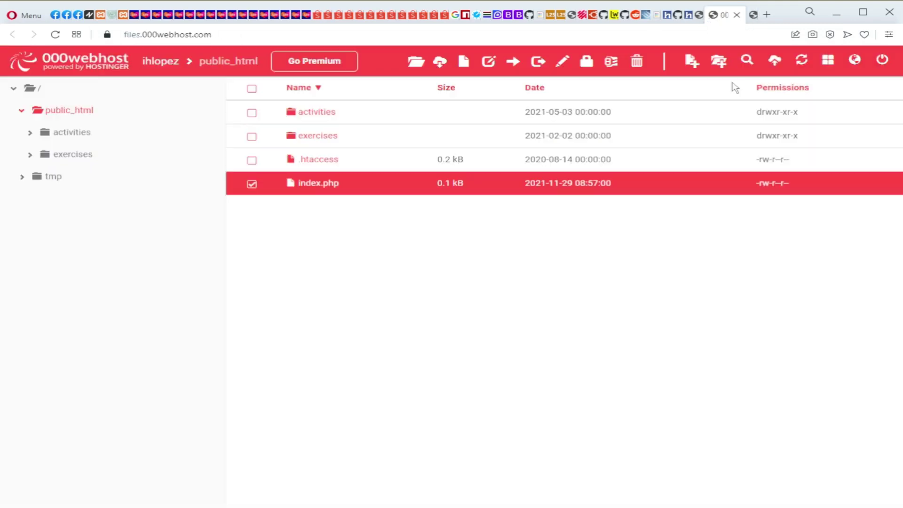
{"action": "left_click", "coordinate": [250, 185]}
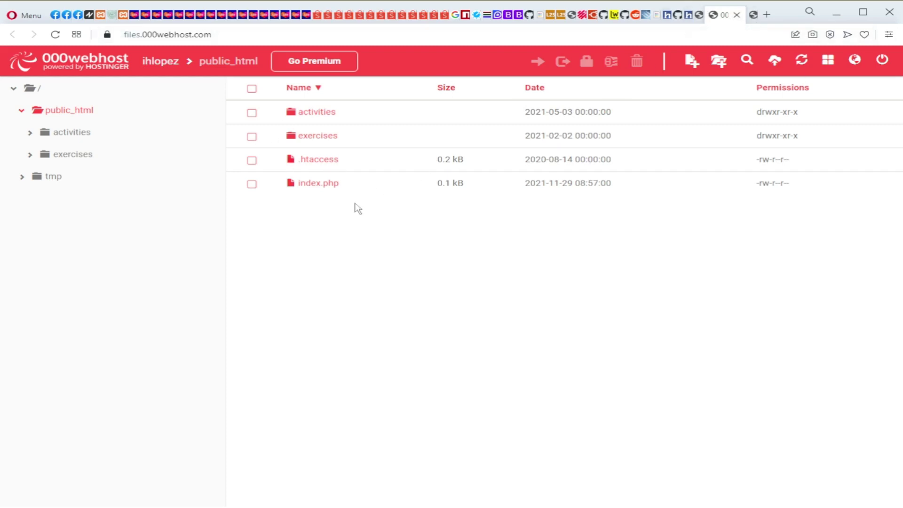
Replace the contents of index.php with <h1>Uploaded and edited via web interface</h1>, then save and close the file
{"action": "left_click", "coordinate": [317, 185]}
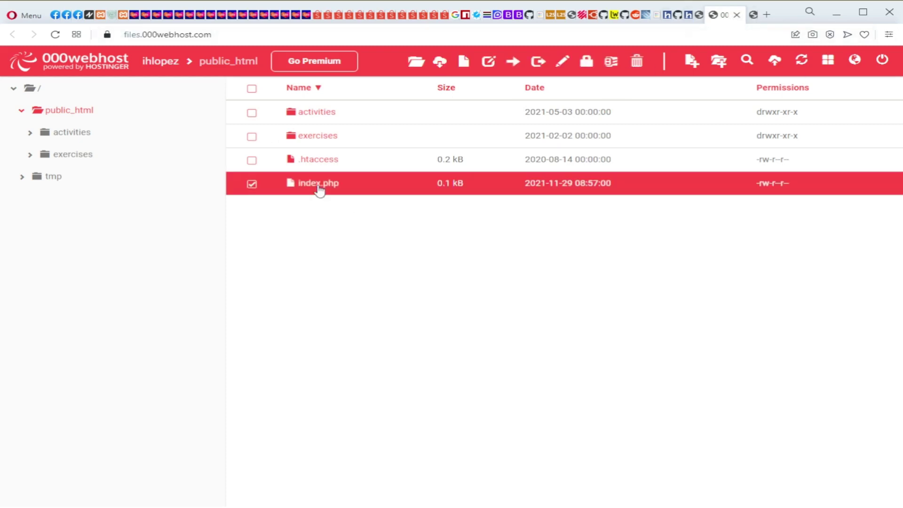
{"action": "left_click", "coordinate": [565, 62]}
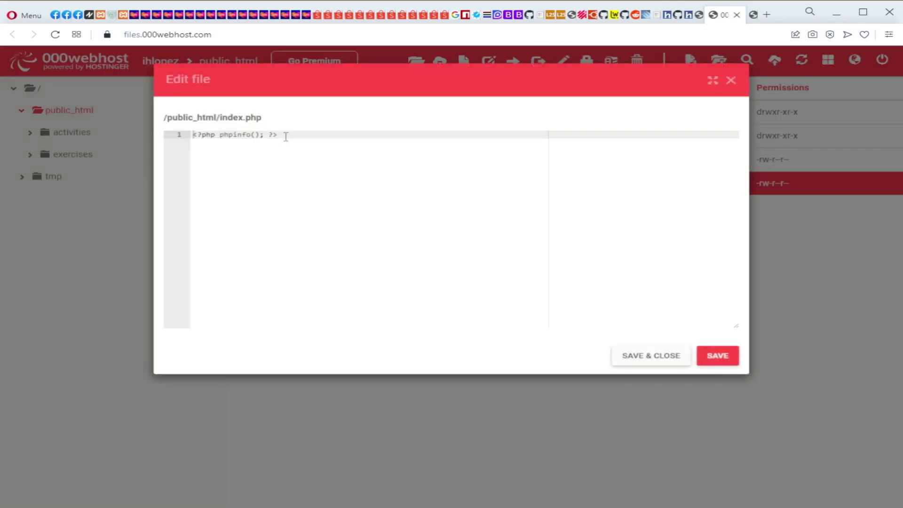
{"action": "left_click_drag", "start_coordinate": [285, 137], "coordinate": [193, 135]}
{"action": "key", "text": "BackSpace"}
{"action": "type", "text": "<>"}
{"action": "key", "text": "Home"}
{"action": "key", "text": "Right"}
{"action": "type", "text": "h1"}
{"action": "key", "text": "Right"}
{"action": "type", "text": "E"}
{"action": "key", "text": "BackSpace"}
{"action": "type", "text": "Uploaded and edited vi"}
{"action": "type", "text": "web int"}
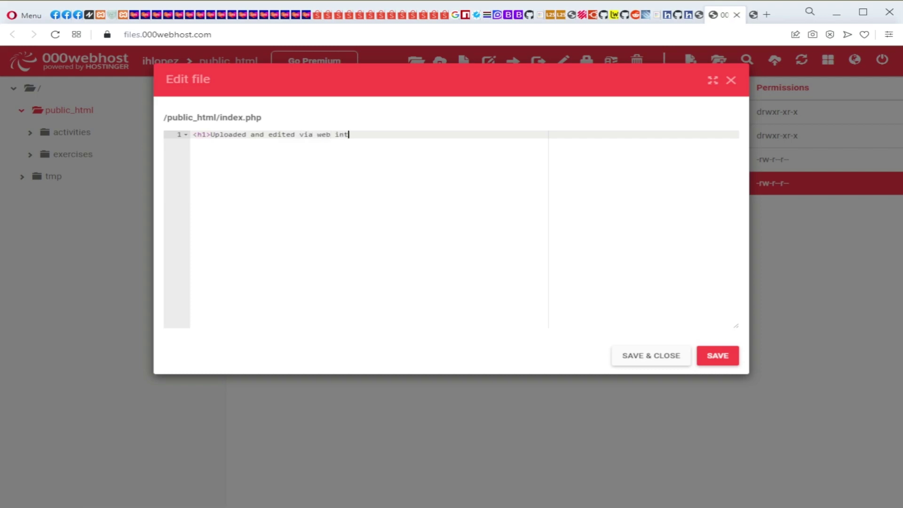
{"action": "type", "text": "erface</h1>"}
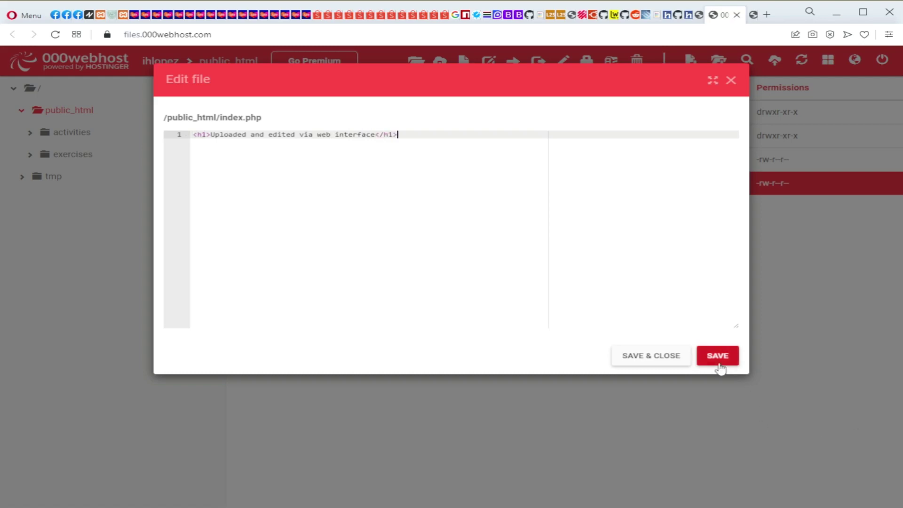
{"action": "left_click", "coordinate": [672, 359]}
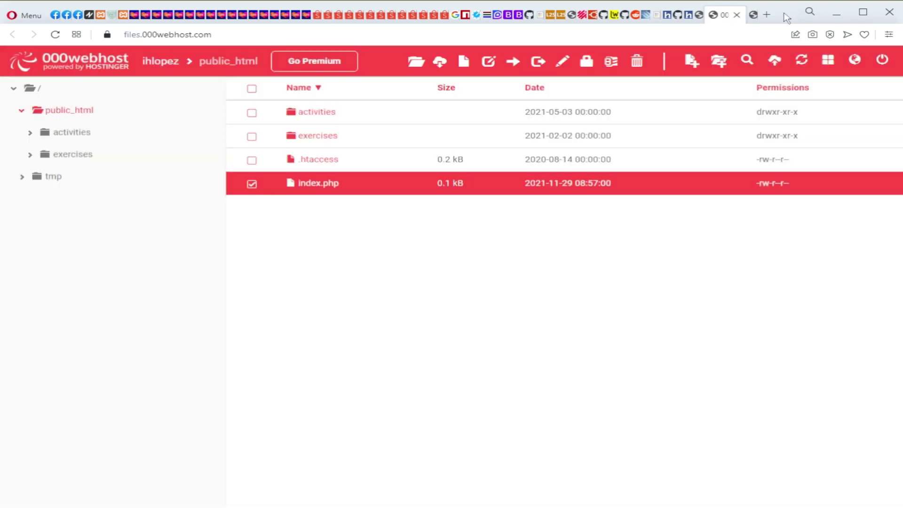
Reload the hosted website to check the edited index page
{"action": "left_click", "coordinate": [753, 14]}
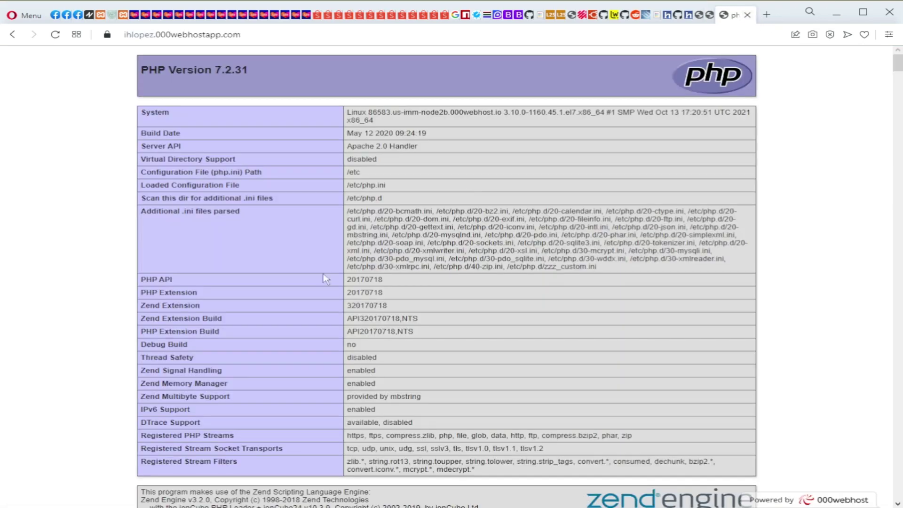
{"action": "left_click", "coordinate": [55, 35]}
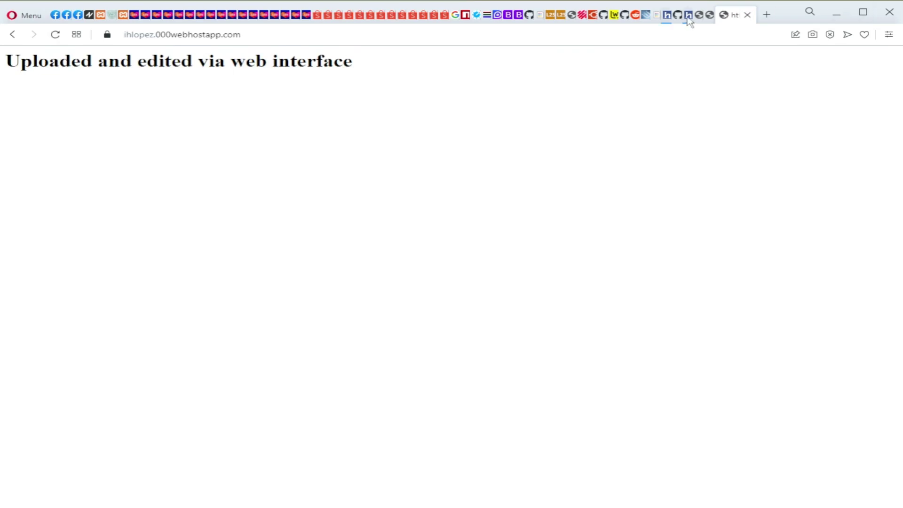
Return to the site's 000webhost dashboard and open the General page of its Website Settings to view the FTP details
{"action": "left_click", "coordinate": [710, 15]}
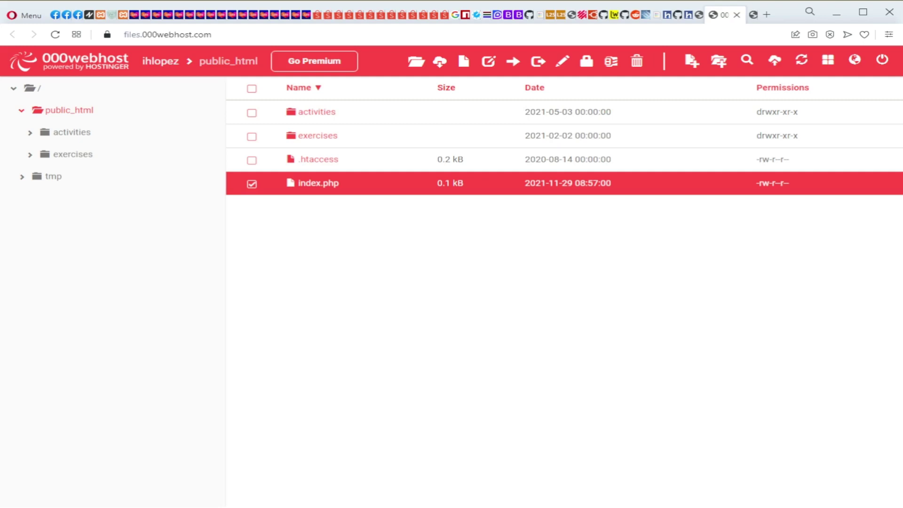
{"action": "left_click", "coordinate": [700, 15]}
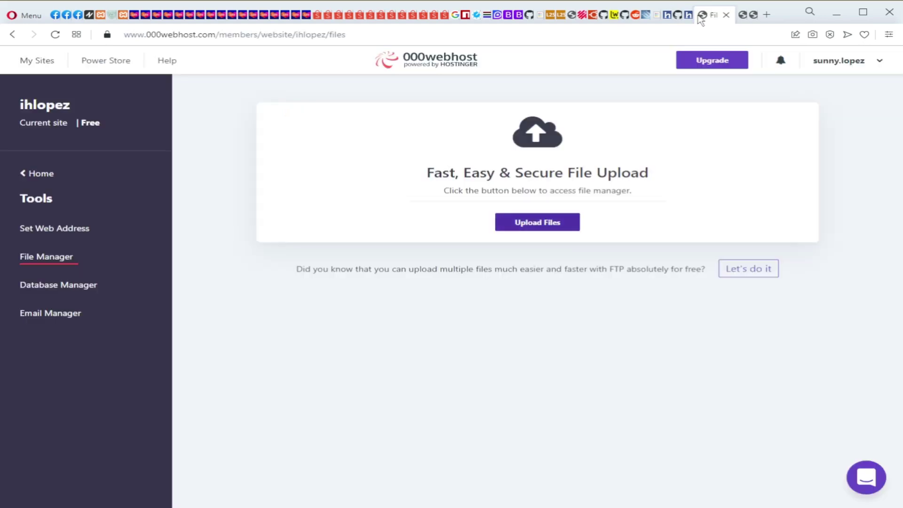
{"action": "left_click", "coordinate": [41, 174]}
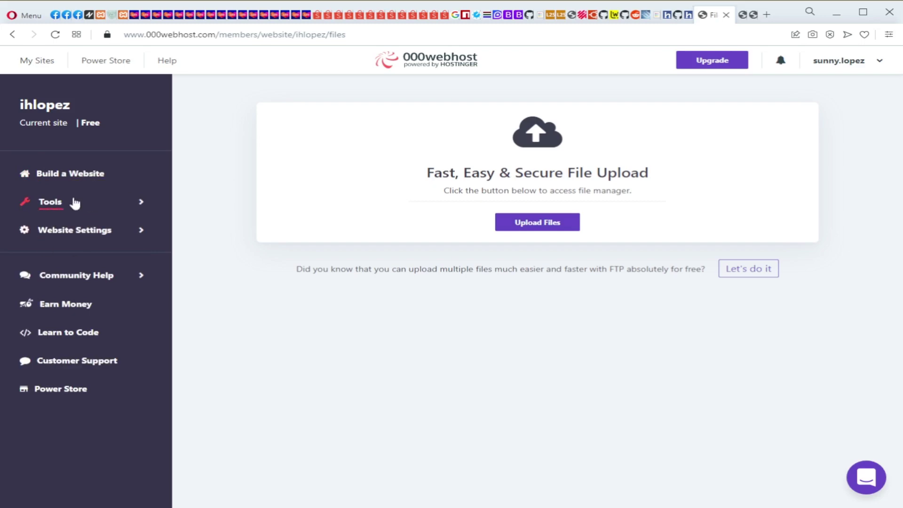
{"action": "left_click", "coordinate": [71, 232]}
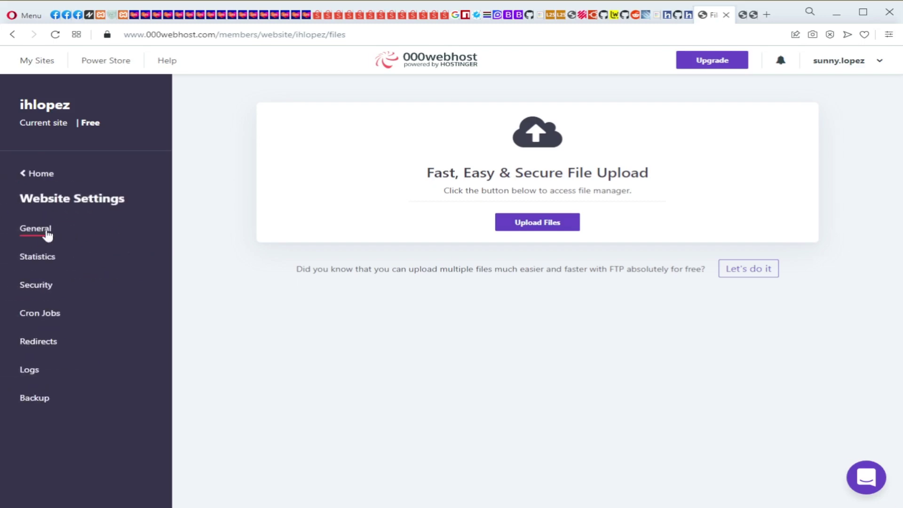
{"action": "left_click", "coordinate": [47, 233]}
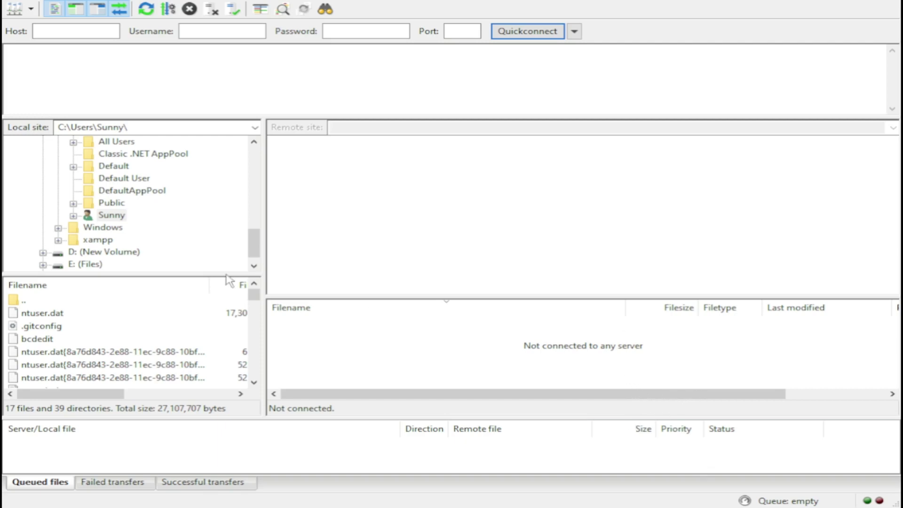
Switch to FileZilla, connect to files.000webhost.com, and enlarge the message log to review the connection messages
{"action": "left_click", "coordinate": [620, 383]}
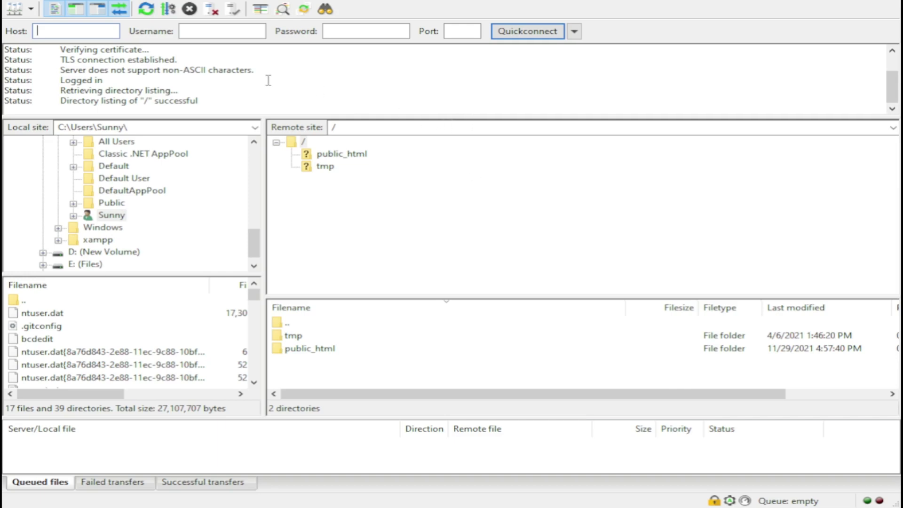
{"action": "scroll", "coordinate": [194, 112], "scroll_direction": "up", "scroll_amount": 2}
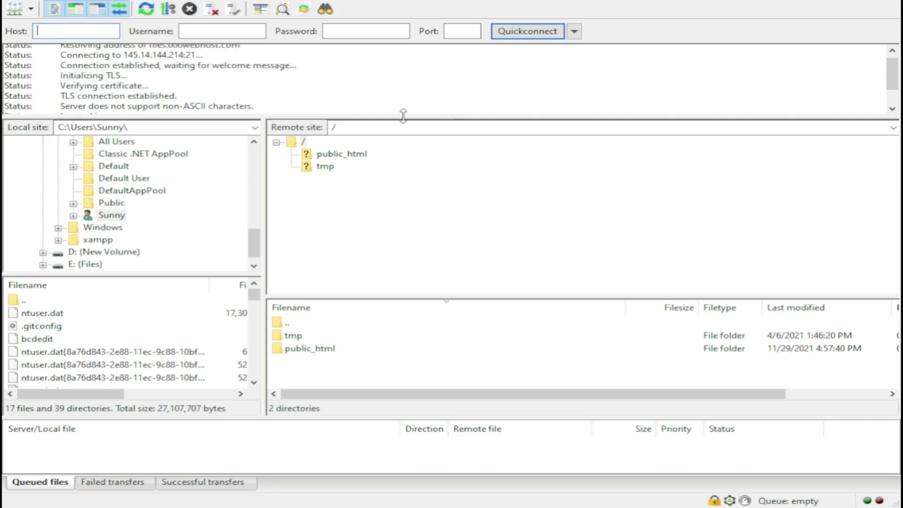
{"action": "left_click_drag", "start_coordinate": [400, 117], "coordinate": [398, 166]}
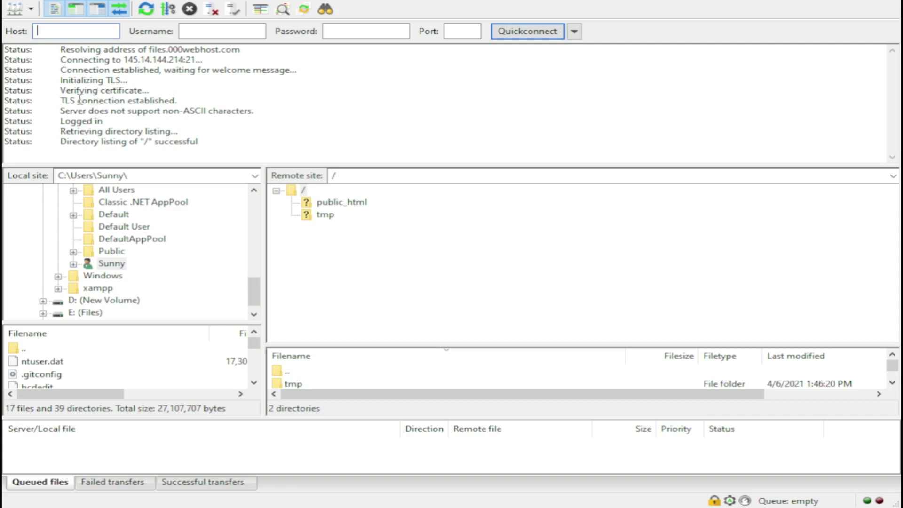
{"action": "left_click_drag", "start_coordinate": [60, 100], "coordinate": [204, 95]}
{"action": "left_click", "coordinate": [184, 100]}
{"action": "left_click_drag", "start_coordinate": [60, 131], "coordinate": [168, 132]}
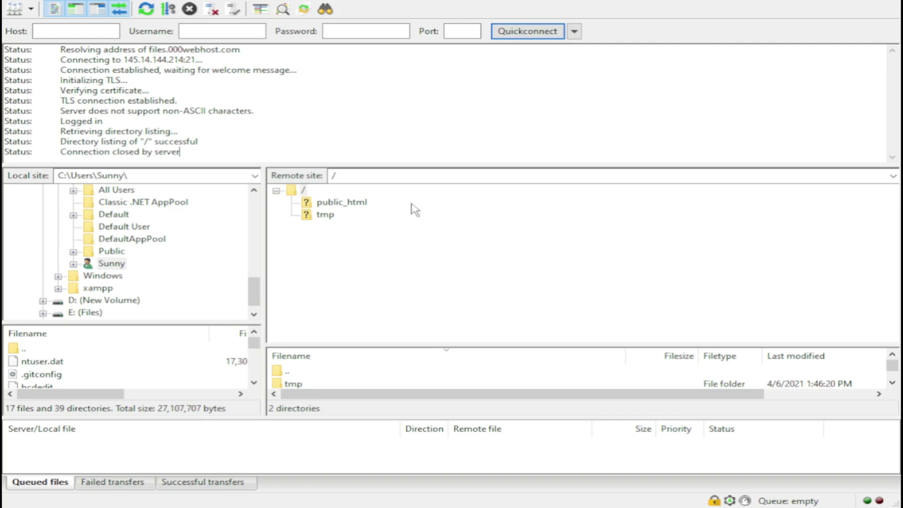
Try to open the remote public_html folder and check the latest messages in the log
{"action": "left_click", "coordinate": [352, 202]}
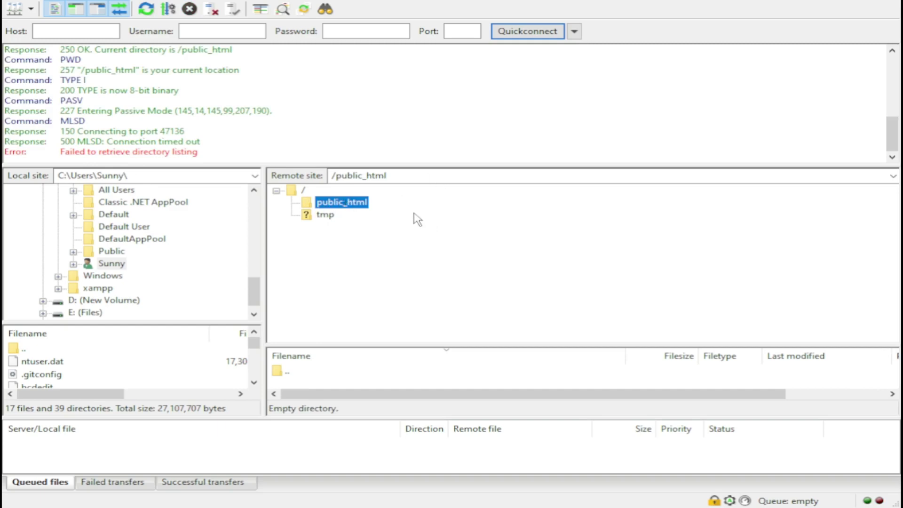
{"action": "left_click_drag", "start_coordinate": [426, 164], "coordinate": [429, 131]}
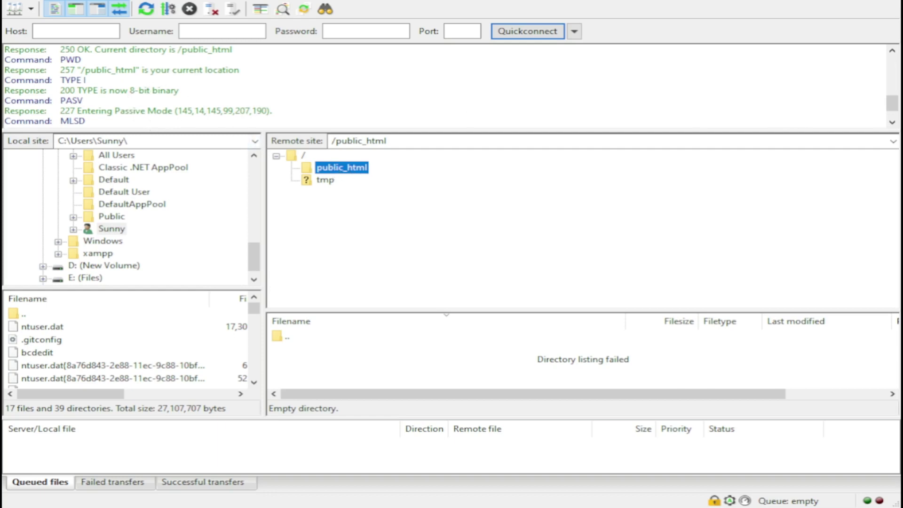
{"action": "left_click_drag", "start_coordinate": [892, 111], "coordinate": [890, 116]}
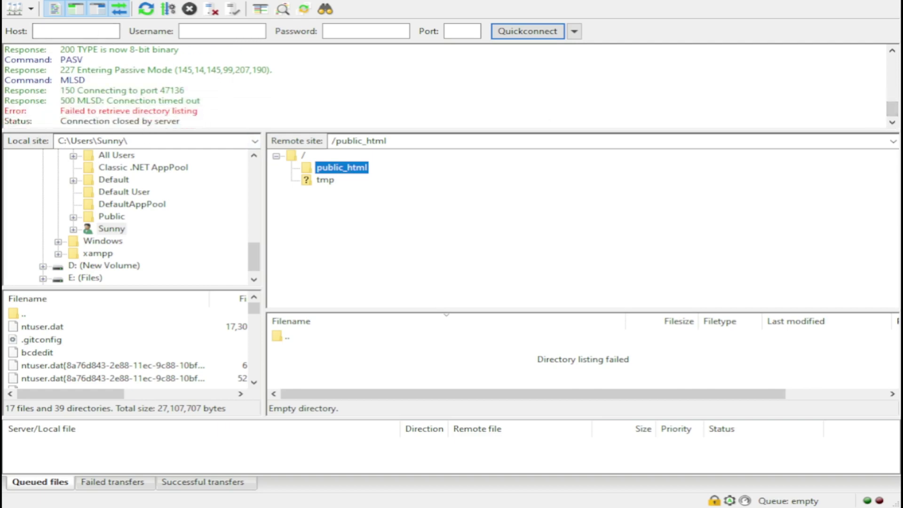
Reconnect to the 000webhost server and open the remote public_html folder in an enlarged file list
{"action": "left_click", "coordinate": [28, 8]}
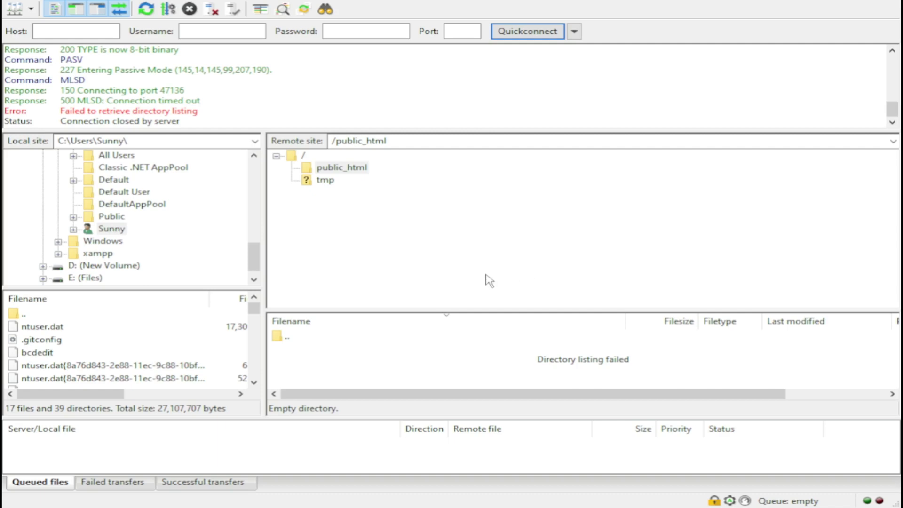
{"action": "left_click", "coordinate": [555, 280]}
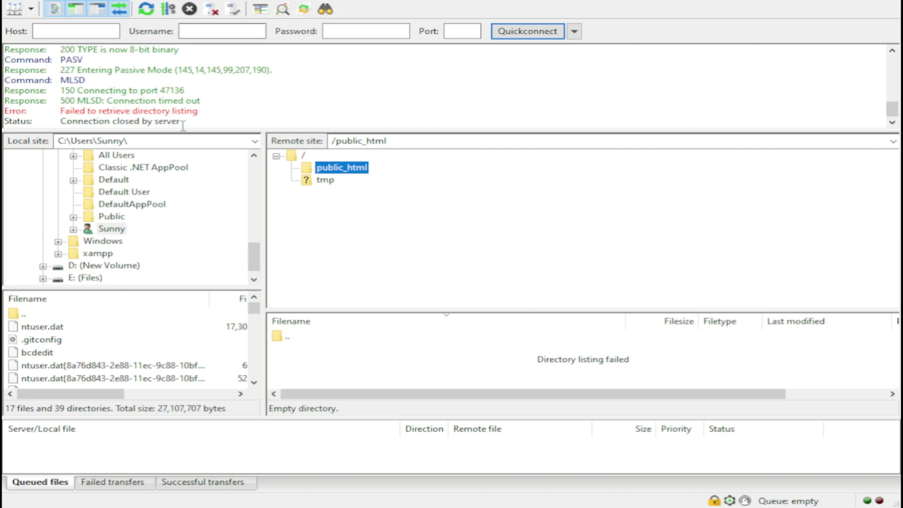
{"action": "left_click", "coordinate": [18, 8]}
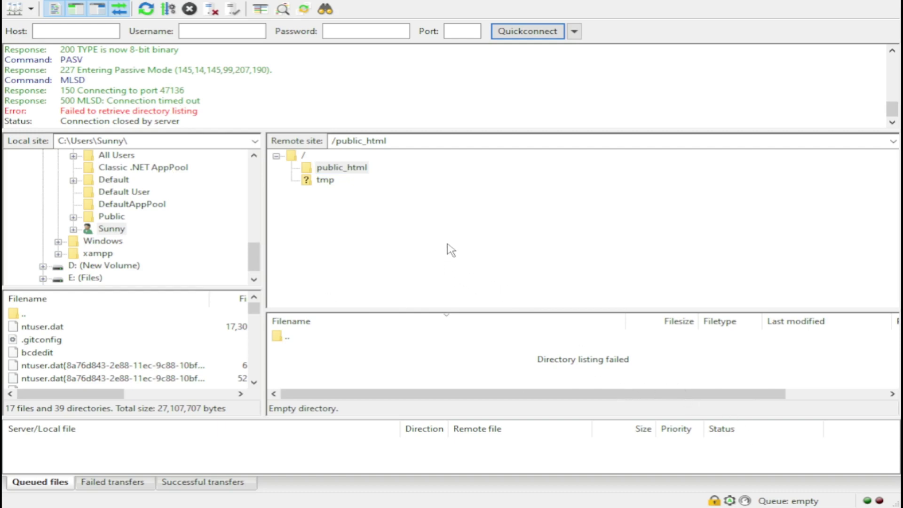
{"action": "left_click", "coordinate": [482, 279]}
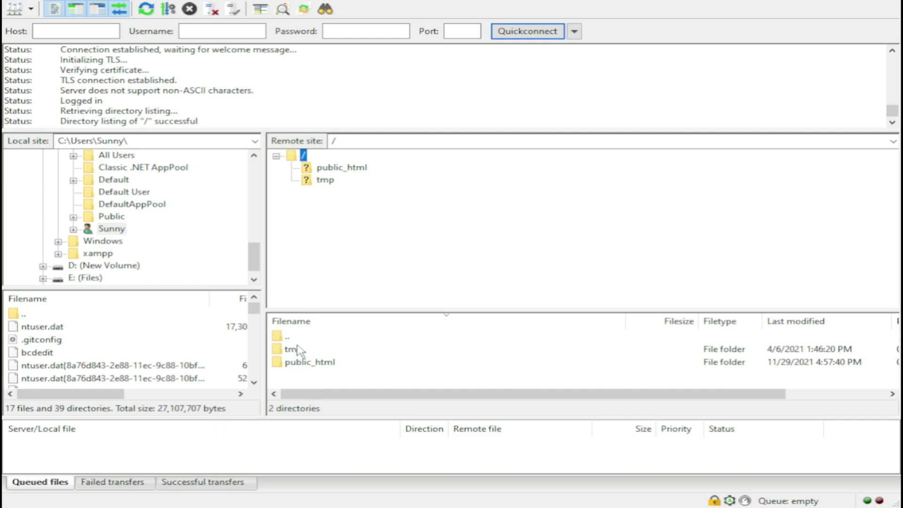
{"action": "left_click_drag", "start_coordinate": [397, 311], "coordinate": [407, 274]}
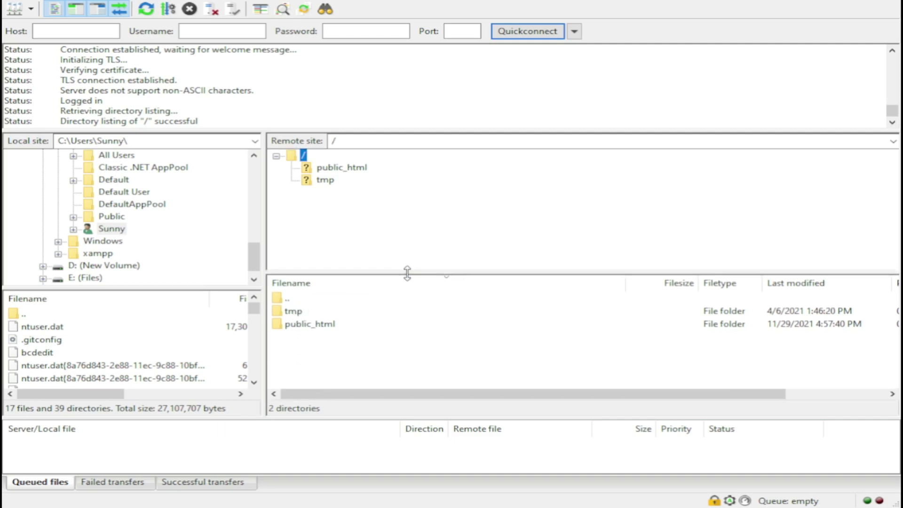
{"action": "double_click", "coordinate": [306, 324]}
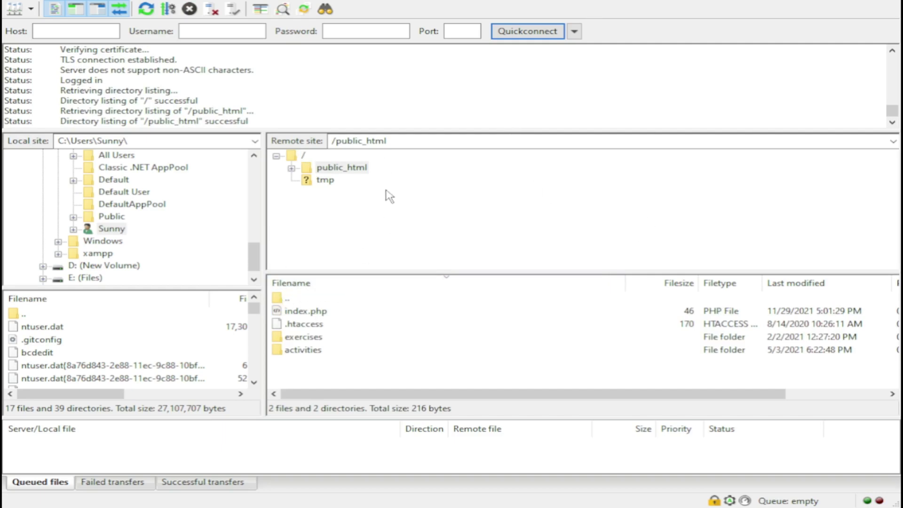
Open the remote index.php in the text editor and duplicate its heading line on the second line
{"action": "left_click", "coordinate": [309, 313]}
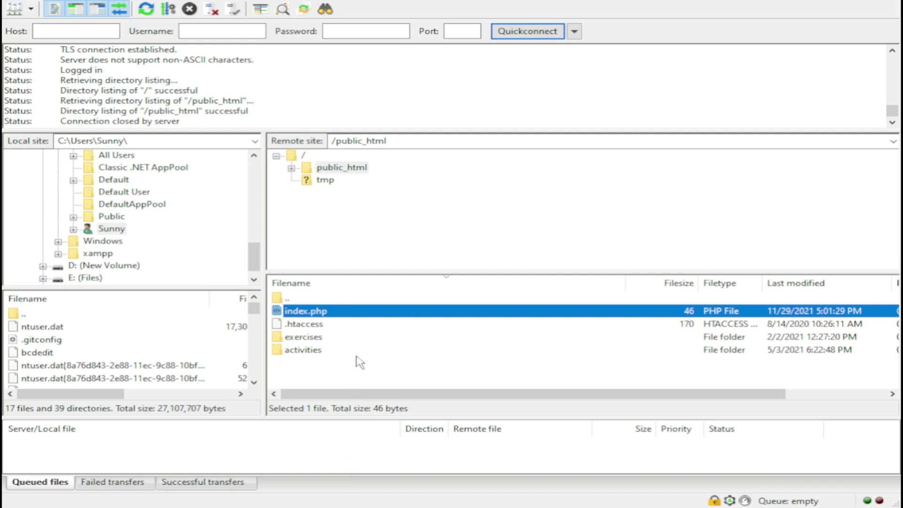
{"action": "key", "text": "Return"}
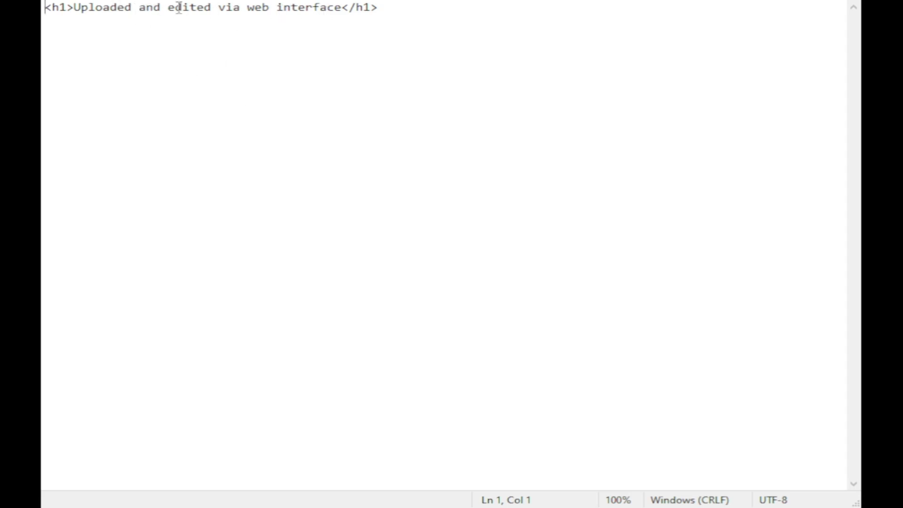
{"action": "left_click_drag", "start_coordinate": [403, 6], "coordinate": [45, 8]}
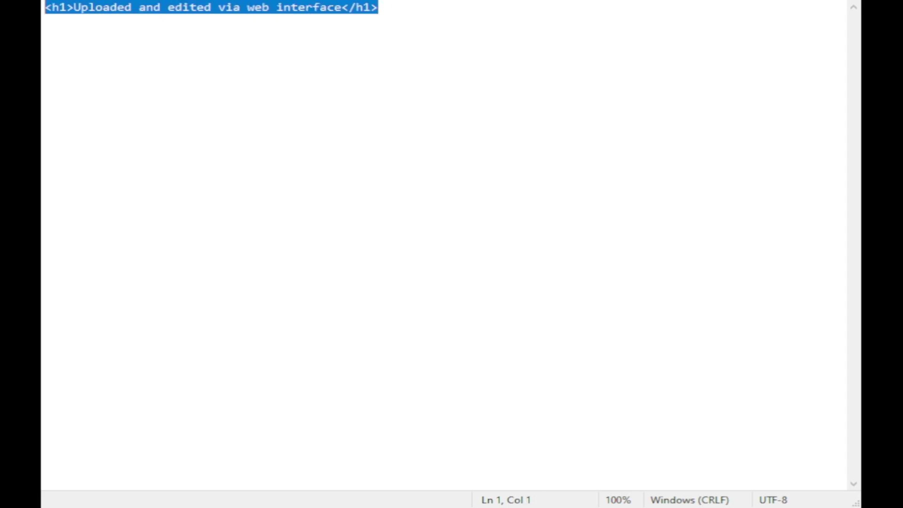
{"action": "key", "text": "ctrl+c"}
{"action": "key", "text": "Down"}
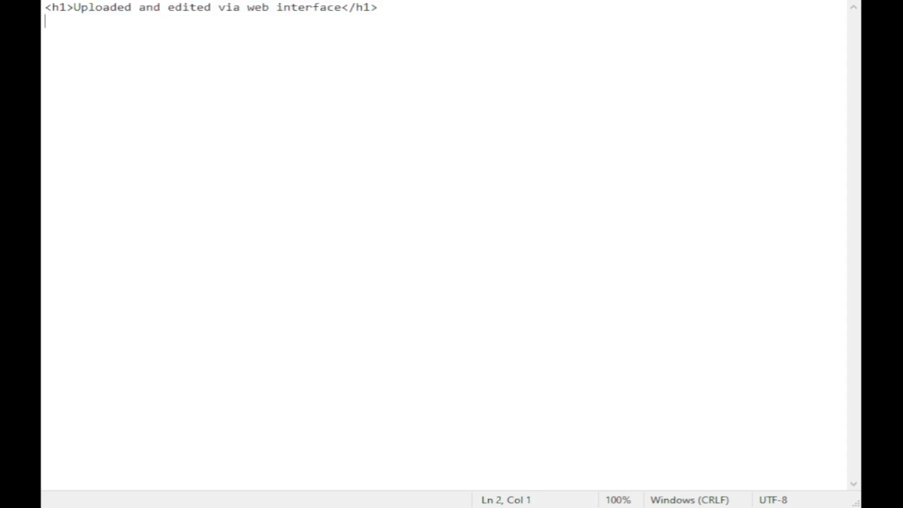
{"action": "key", "text": "ctrl+v"}
Change "web interface" to "filezilla" in the second heading line of index.php and save the file
{"action": "key", "text": "Left"}
{"action": "key", "text": "Left"}
{"action": "key", "text": "Left"}
{"action": "key", "text": "Left"}
{"action": "key", "text": "Left"}
{"action": "key", "text": "Left"}
{"action": "key", "text": "Left"}
{"action": "key", "text": "Left"}
{"action": "key", "text": "Left"}
{"action": "key", "text": "Left"}
{"action": "key", "text": "Left"}
{"action": "key", "text": "Left"}
{"action": "key", "text": "Left"}
{"action": "key", "text": "Left"}
{"action": "key", "text": "Left"}
{"action": "key", "text": "Left"}
{"action": "key", "text": "Left"}
{"action": "key", "text": "Left"}
{"action": "key", "text": "Left"}
{"action": "key", "text": "Right"}
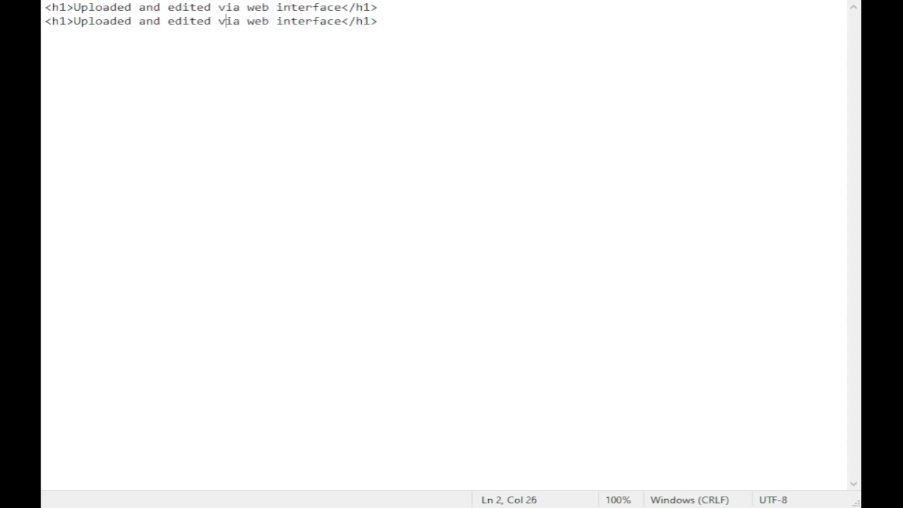
{"action": "key", "text": "Right"}
{"action": "key", "text": "shift+Right"}
{"action": "key", "text": "shift+Right"}
{"action": "key", "text": "shift+Right"}
{"action": "key", "text": "shift+Right"}
{"action": "key", "text": "shift+Right"}
{"action": "key", "text": "shift+Right"}
{"action": "key", "text": "shift+Right"}
{"action": "key", "text": "shift+Right"}
{"action": "key", "text": "shift+Right"}
{"action": "key", "text": "shift+Right"}
{"action": "key", "text": "shift+Right"}
{"action": "key", "text": "shift+Right"}
{"action": "key", "text": "shift+Right"}
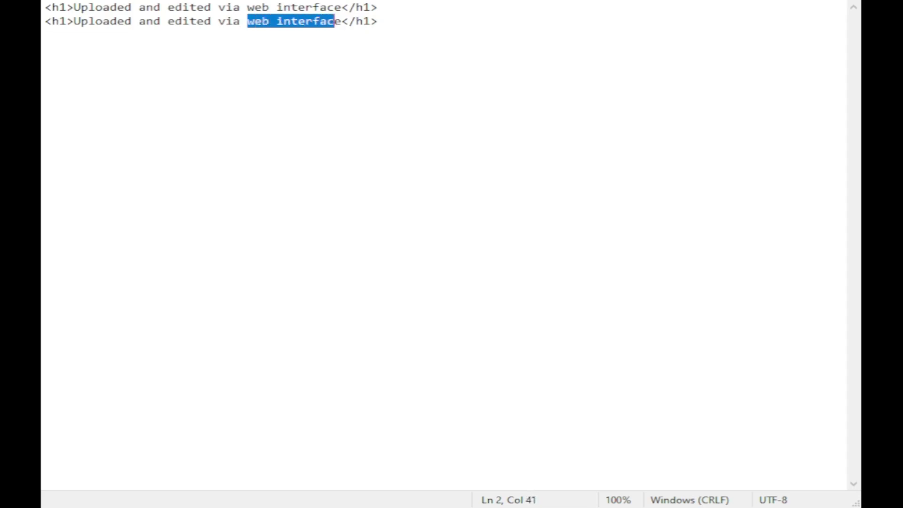
{"action": "type", "text": "filezilla"}
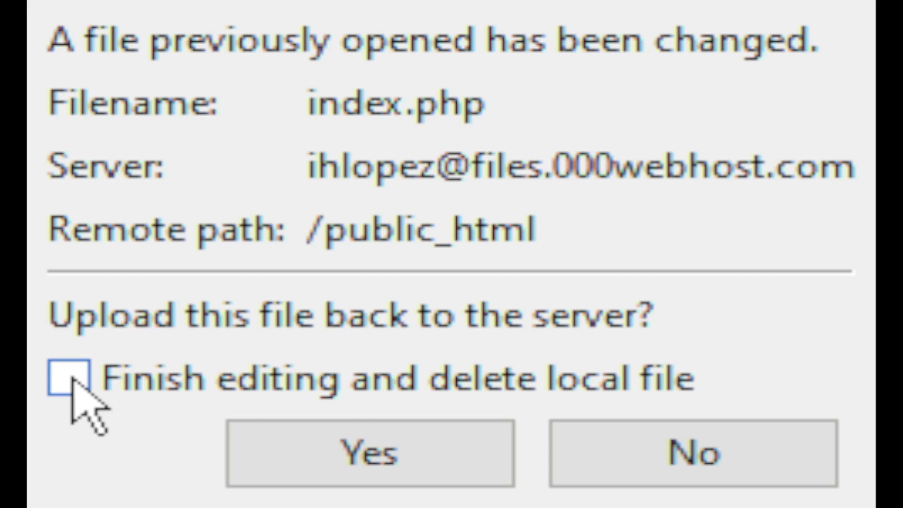
Upload the changed index.php back to the server with the option to finish editing and delete the local file
{"action": "left_click", "coordinate": [71, 378]}
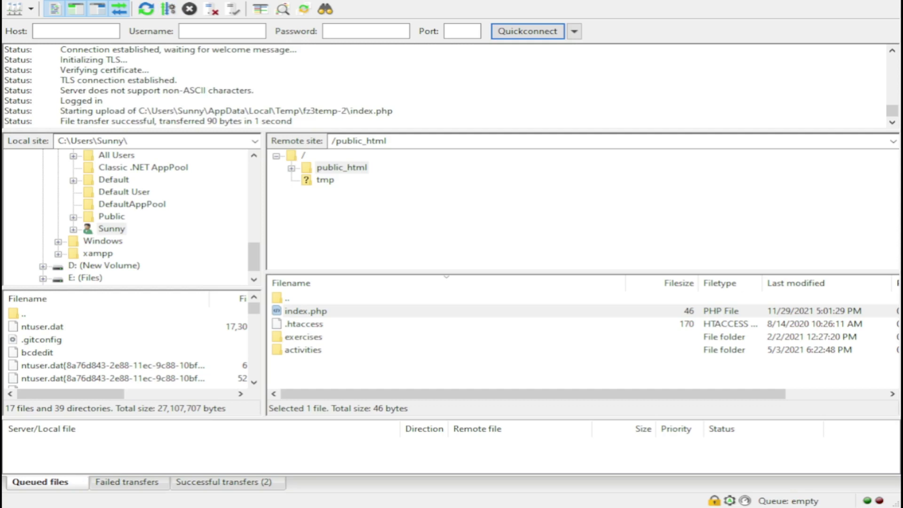
{"action": "left_click", "coordinate": [305, 311]}
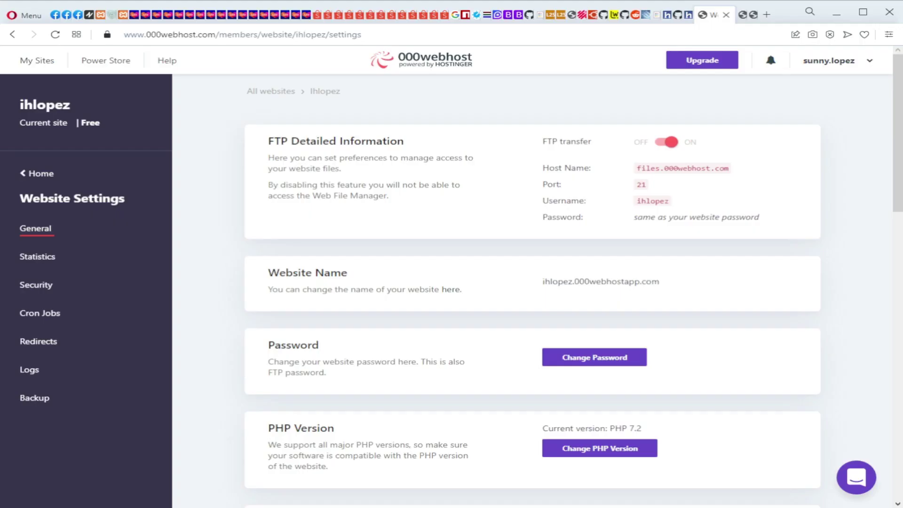
Switch back to the browser, reload the hosted website and examine both headings on its page
{"action": "left_click", "coordinate": [744, 16]}
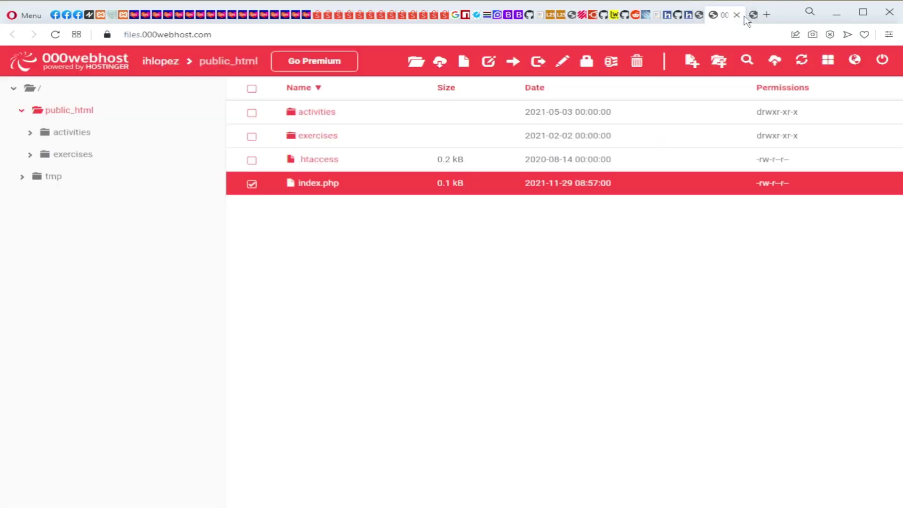
{"action": "left_click", "coordinate": [754, 17]}
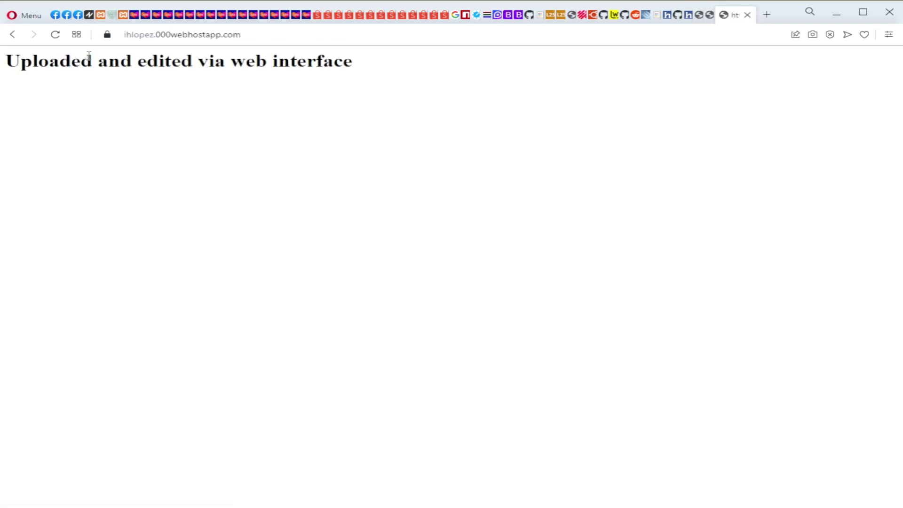
{"action": "left_click", "coordinate": [56, 35]}
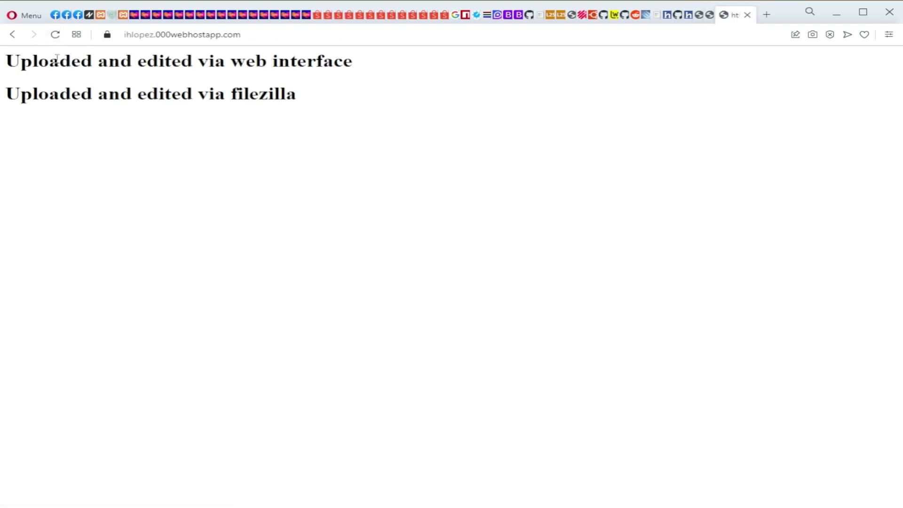
{"action": "left_click_drag", "start_coordinate": [6, 60], "coordinate": [361, 62]}
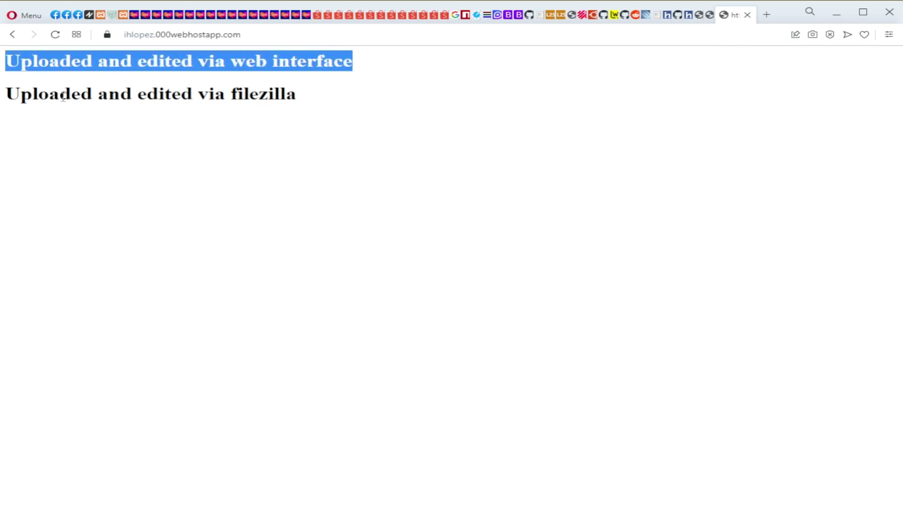
{"action": "left_click_drag", "start_coordinate": [7, 94], "coordinate": [305, 100]}
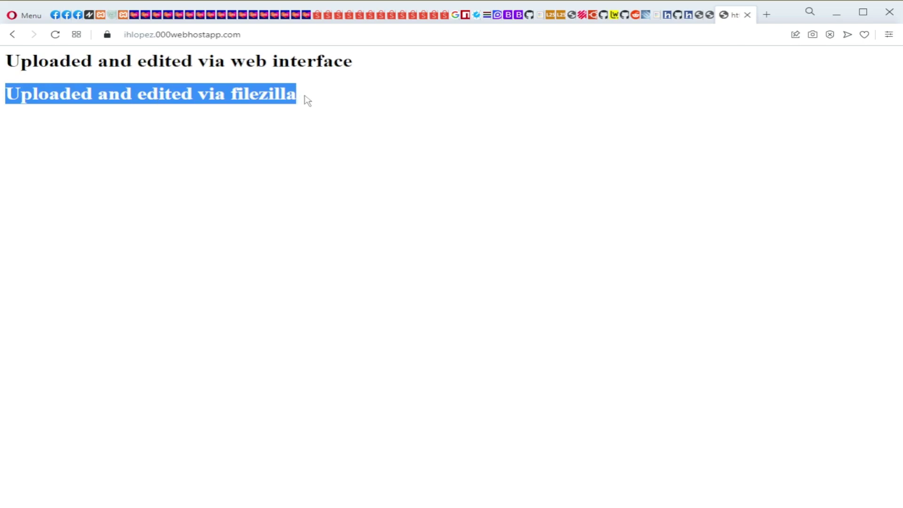